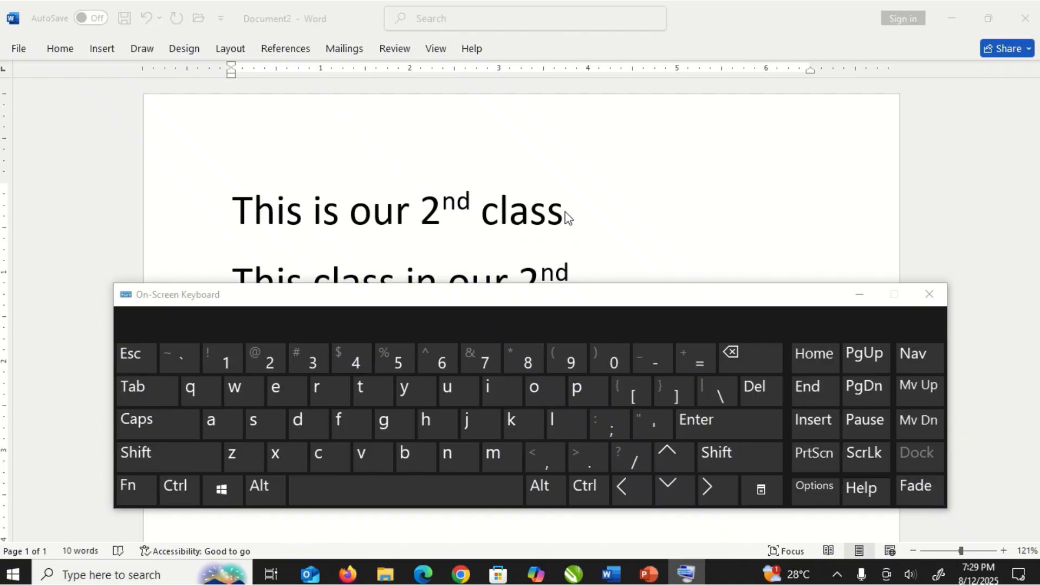
# - Select the word "class" at the end of the first line by extending the selection letter by letter, then close the On-Screen Keyboard
pyautogui.moveTo(485, 220); pyautogui.dragTo(564, 217)
pyautogui.click(626, 242)
pyautogui.click(565, 219)
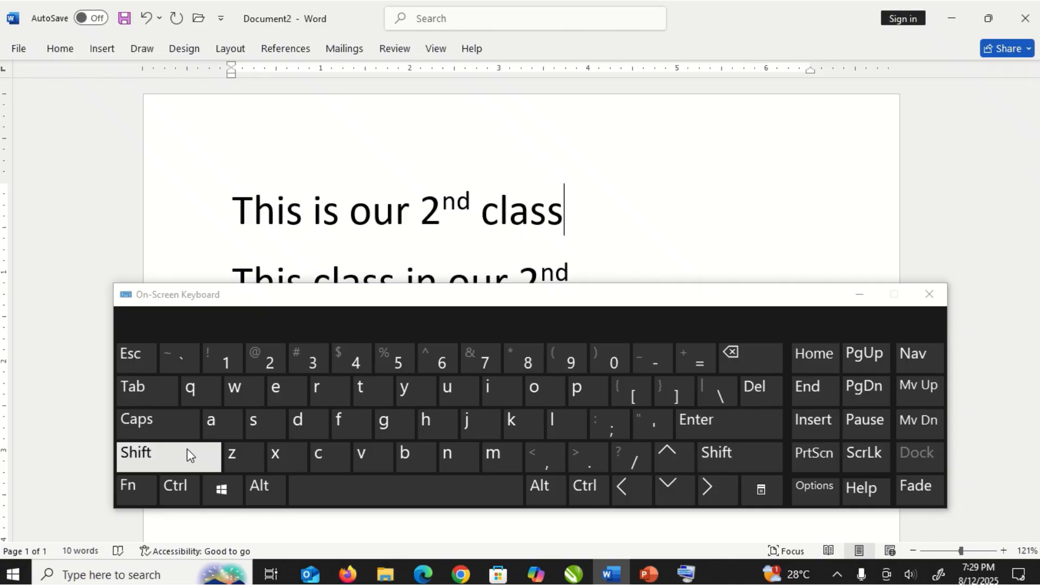
pyautogui.press('shift')
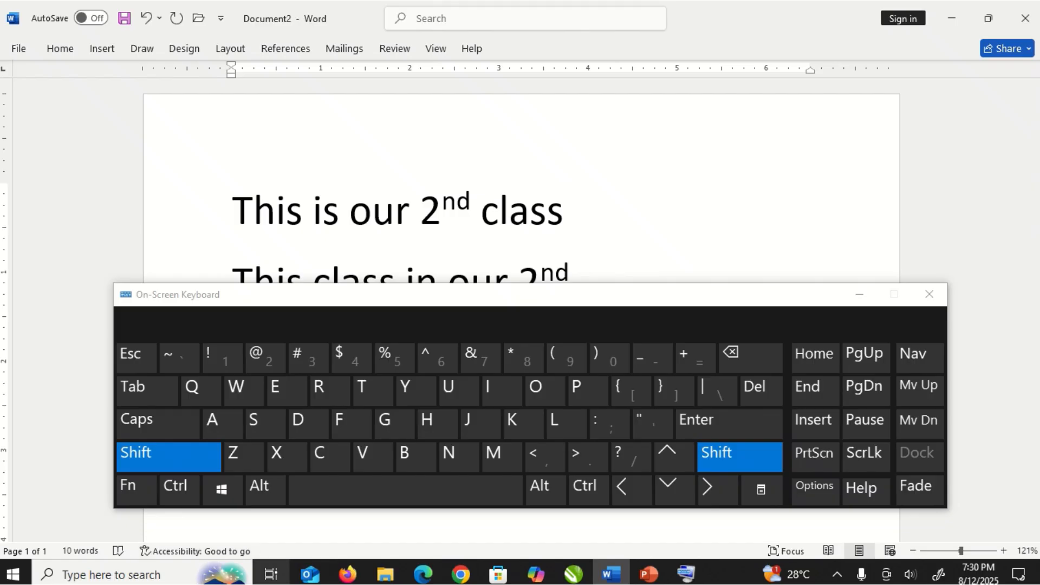
pyautogui.click(627, 491)
pyautogui.click(628, 490)
pyautogui.click(628, 490)
pyautogui.click(628, 490)
pyautogui.click(627, 495)
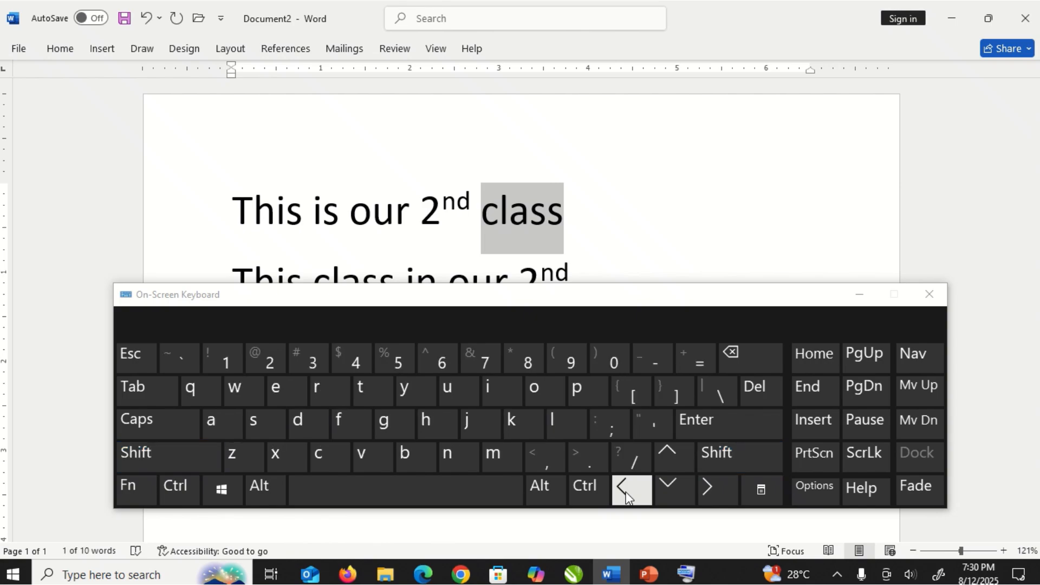
pyautogui.click(930, 295)
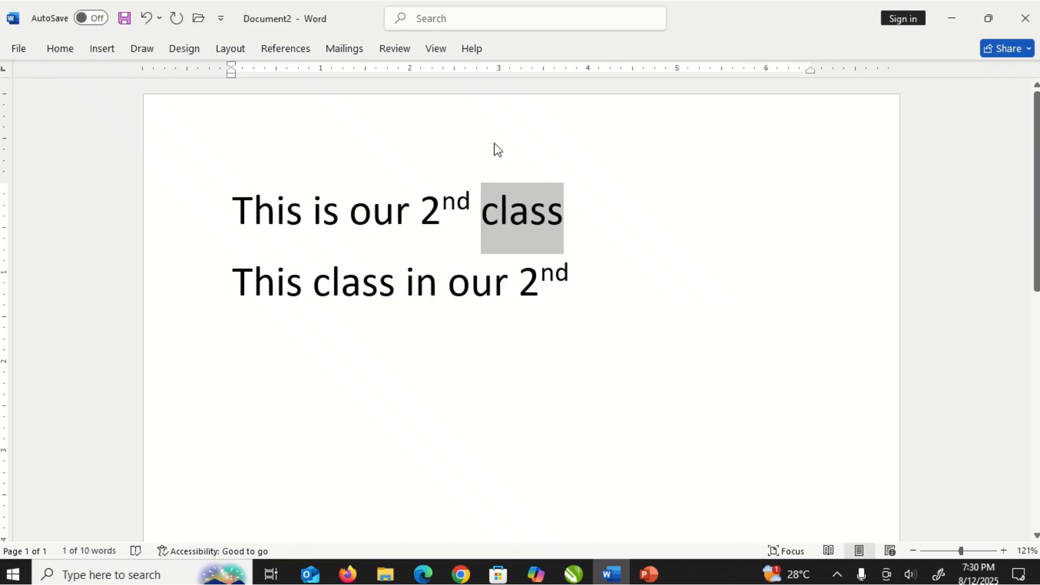
pyautogui.click(60, 50)
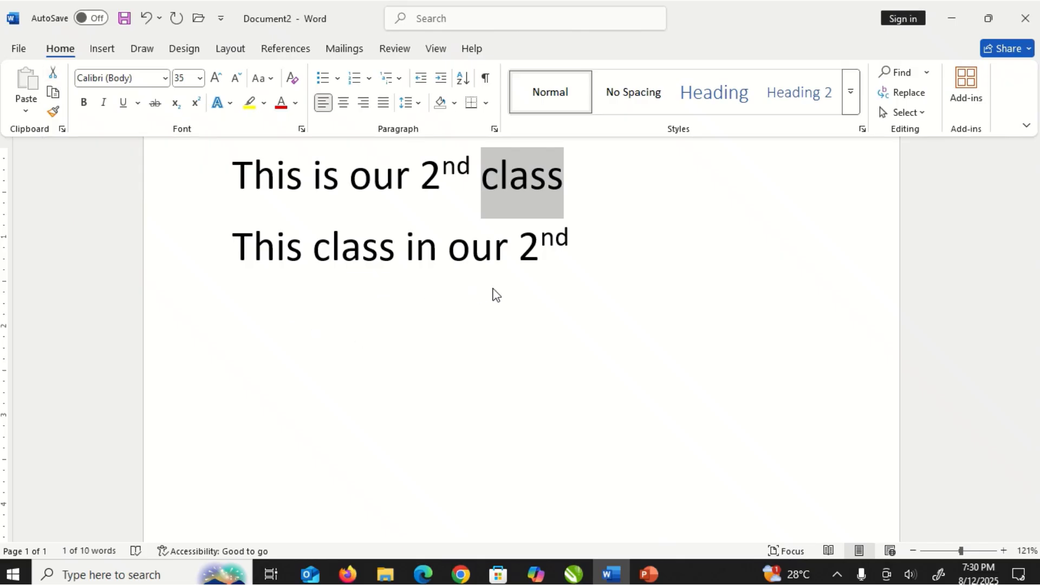
pyautogui.hotkey('ctrl', 'F1')
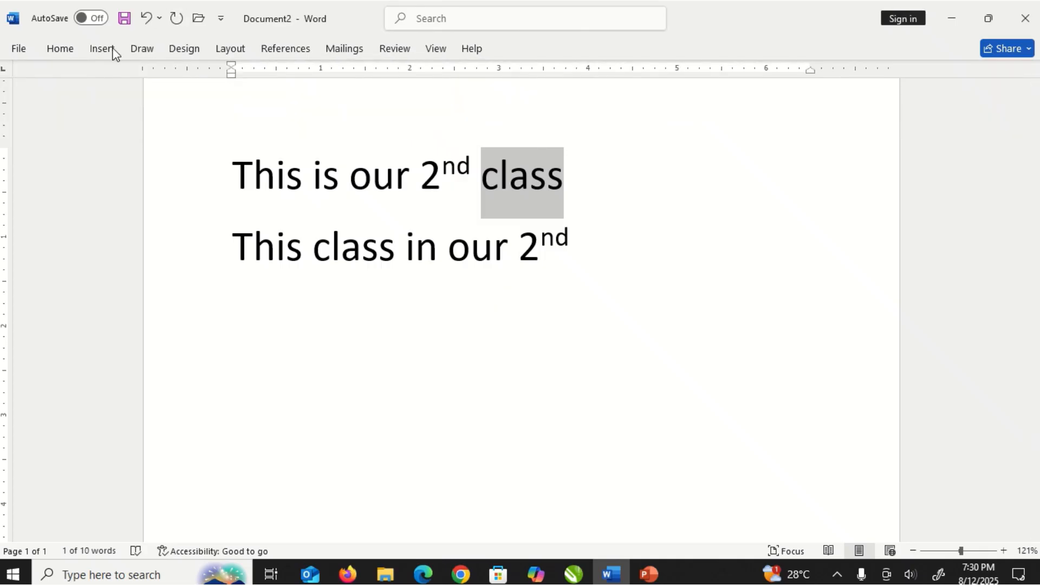
pyautogui.click(303, 162)
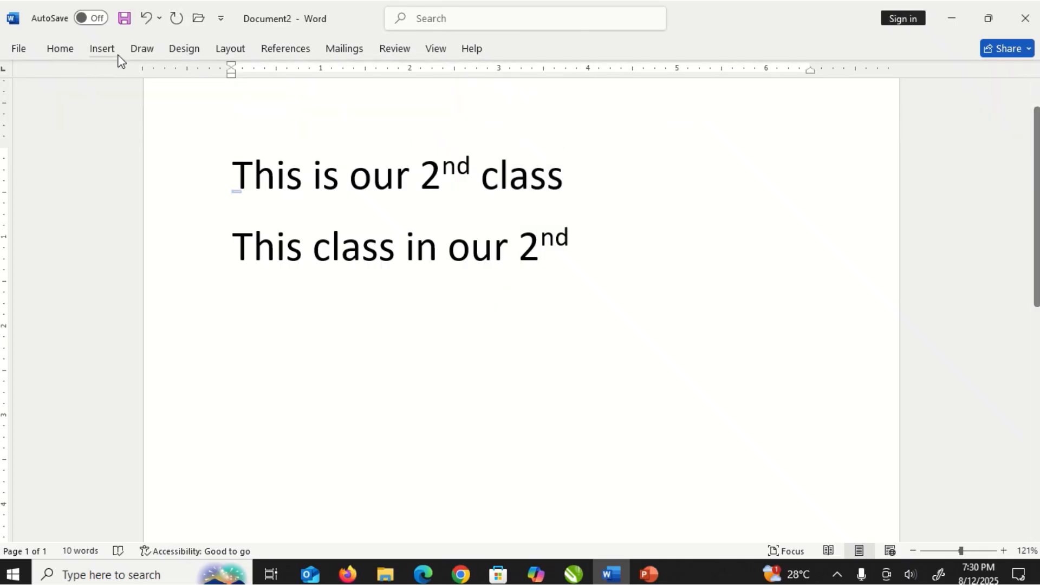
pyautogui.click(56, 48)
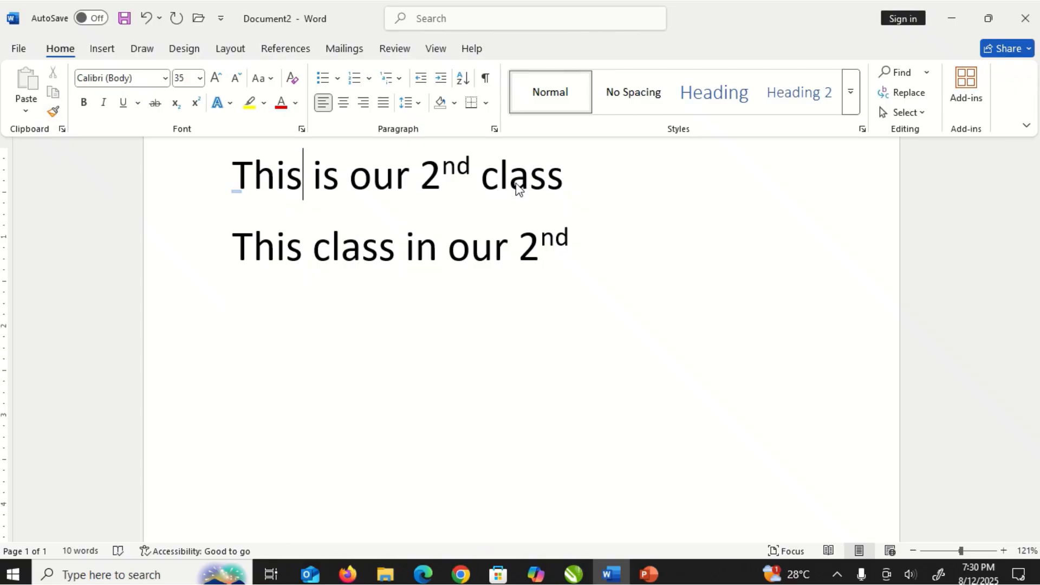
pyautogui.hotkey('ctrl', 'F1')
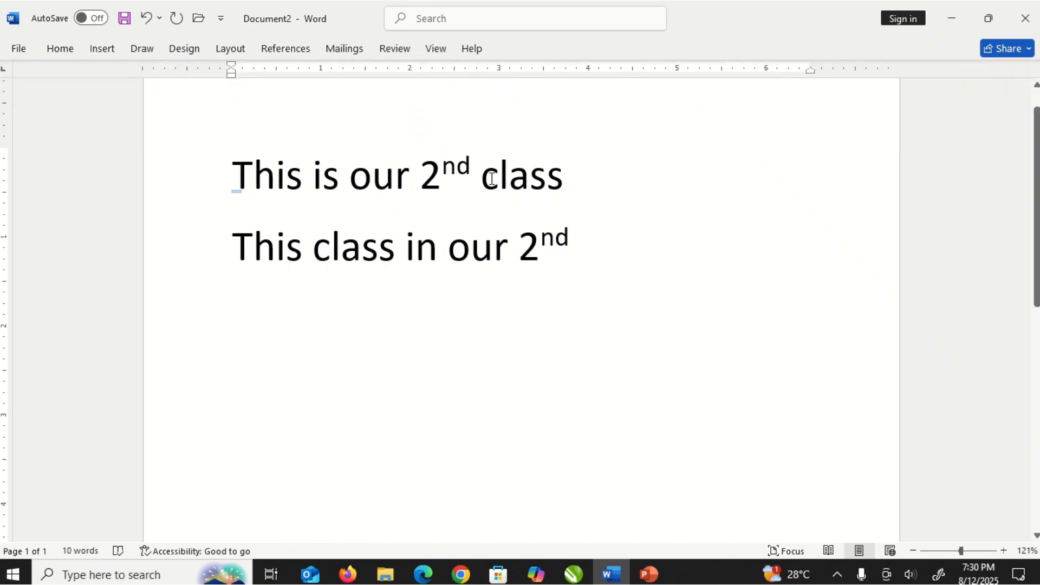
# - Select the word "class" at the end of the first line and cut it
pyautogui.moveTo(489, 180); pyautogui.dragTo(571, 180)
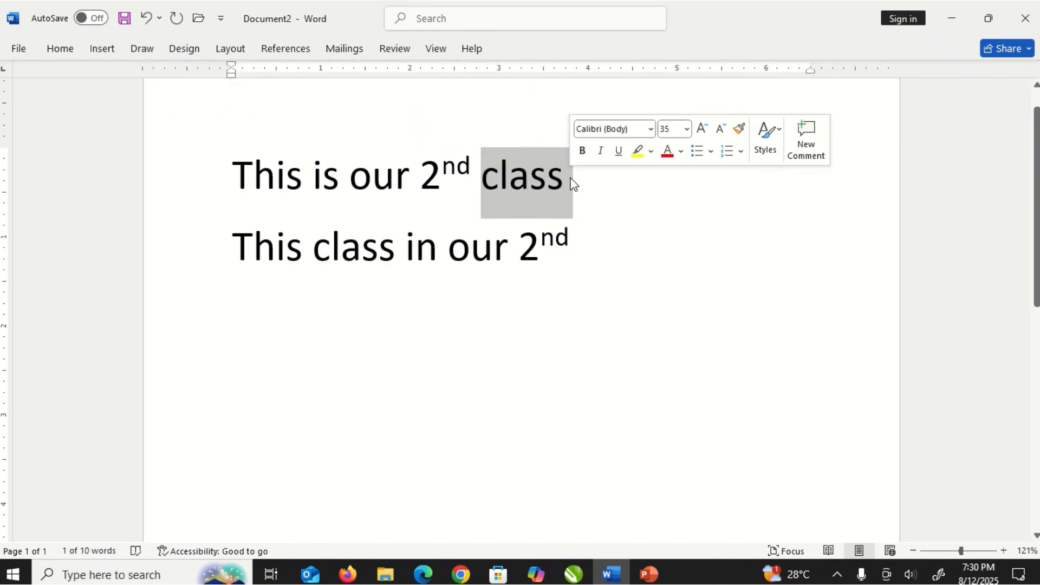
pyautogui.click(64, 51)
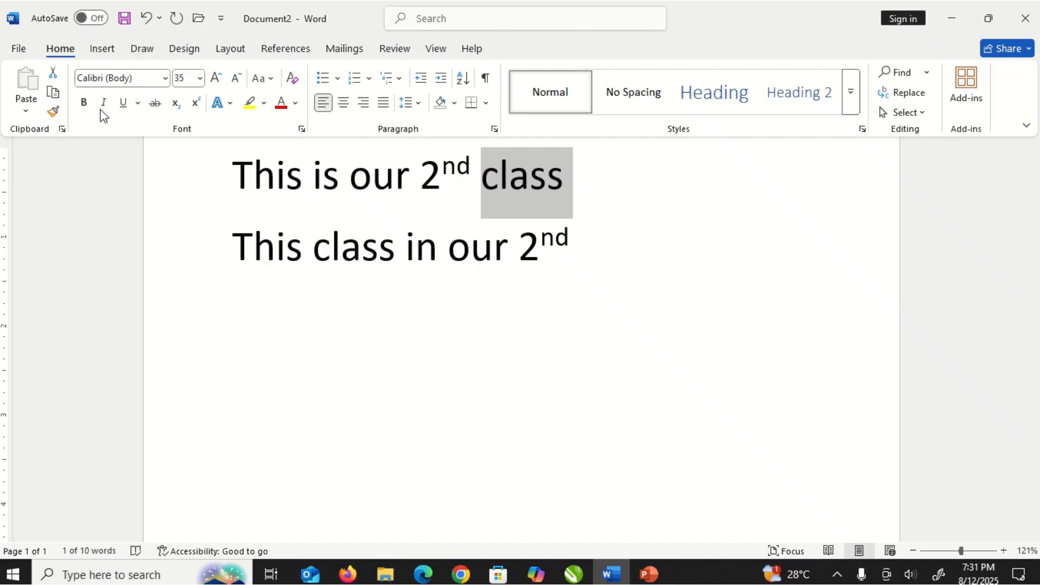
pyautogui.click(53, 76)
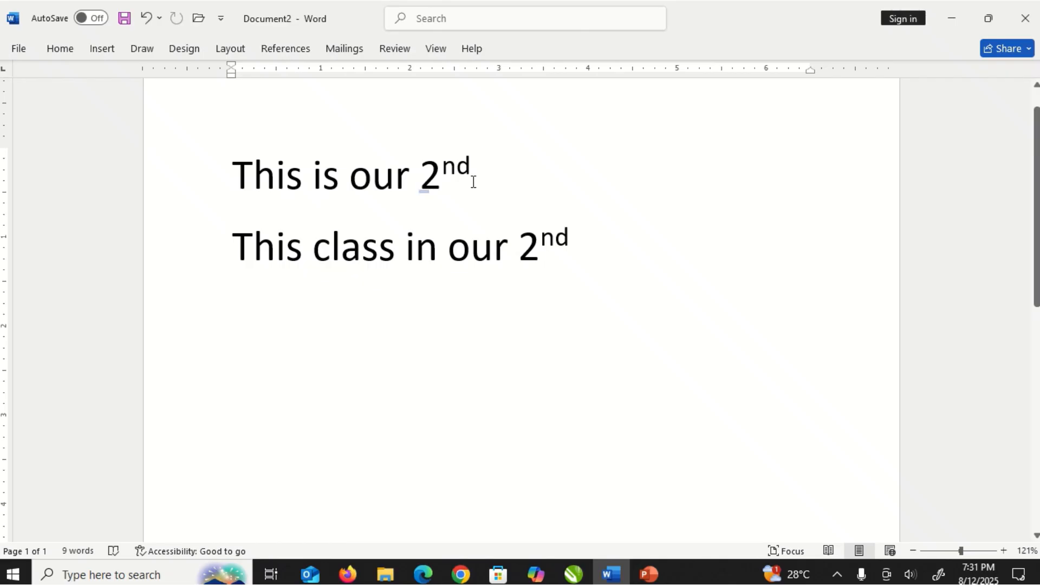
# - Reopen the On-Screen Keyboard from the Windows search menu
pyautogui.click(62, 53)
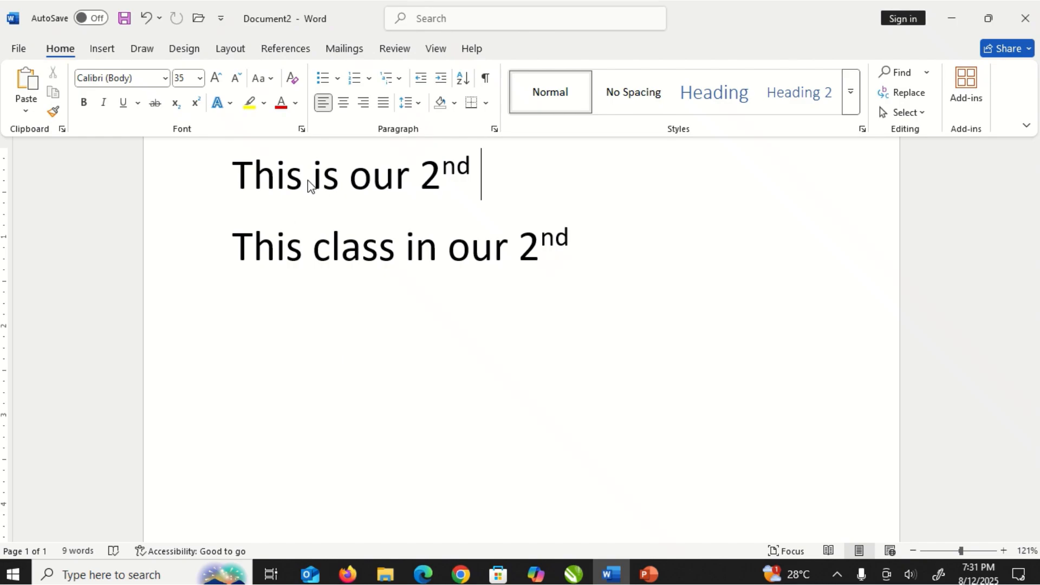
pyautogui.click(309, 179)
pyautogui.click(309, 179)
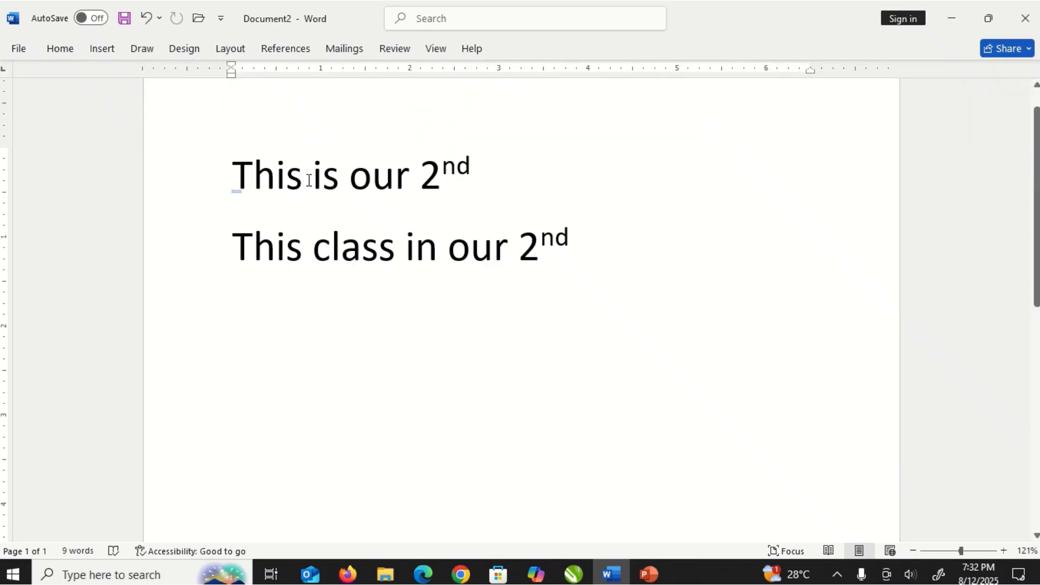
pyautogui.click(466, 172)
pyautogui.click(129, 577)
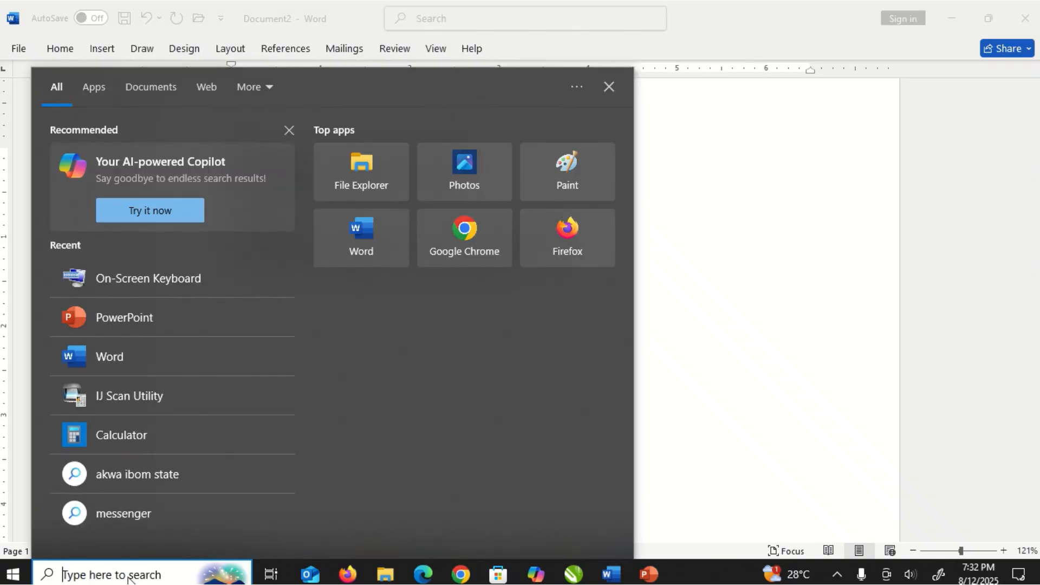
pyautogui.click(108, 280)
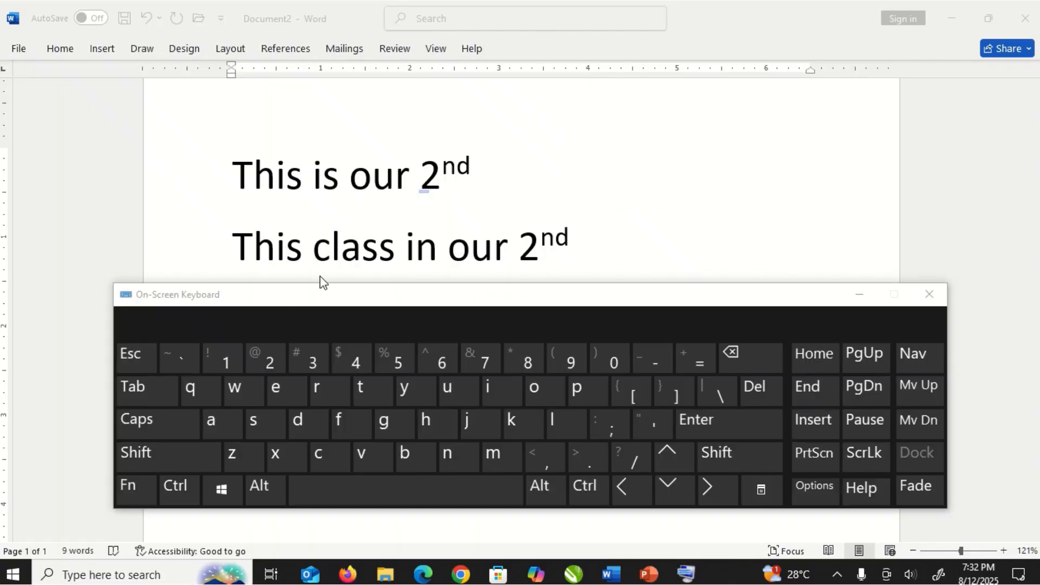
# - Move the insertion point to just before "is" in the first line, paste "class" there, and close the On-Screen Keyboard
pyautogui.click(495, 168)
pyautogui.doubleClick(489, 168)
pyautogui.click(486, 170)
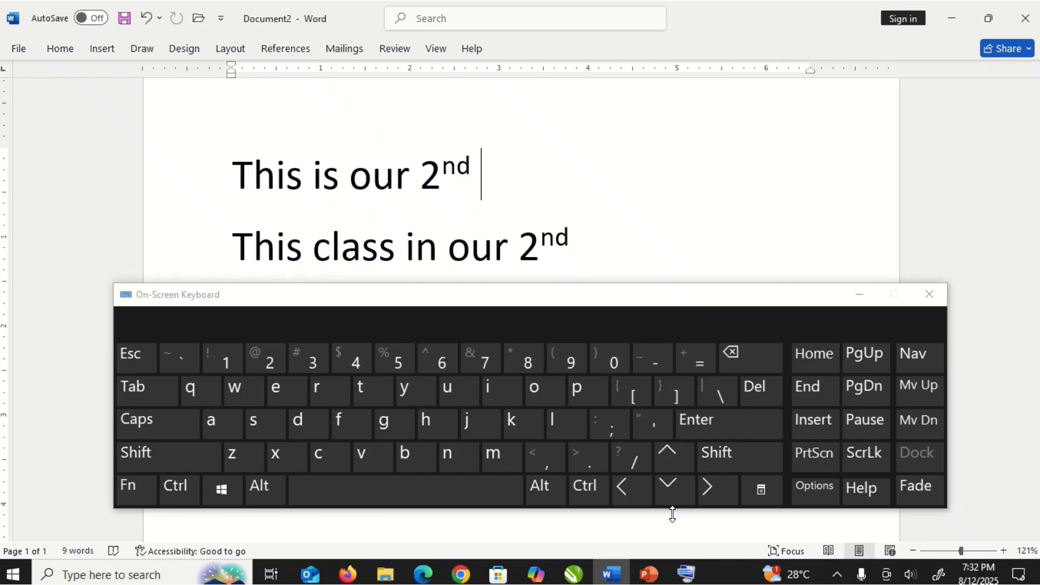
pyautogui.click(623, 495)
pyautogui.click(623, 494)
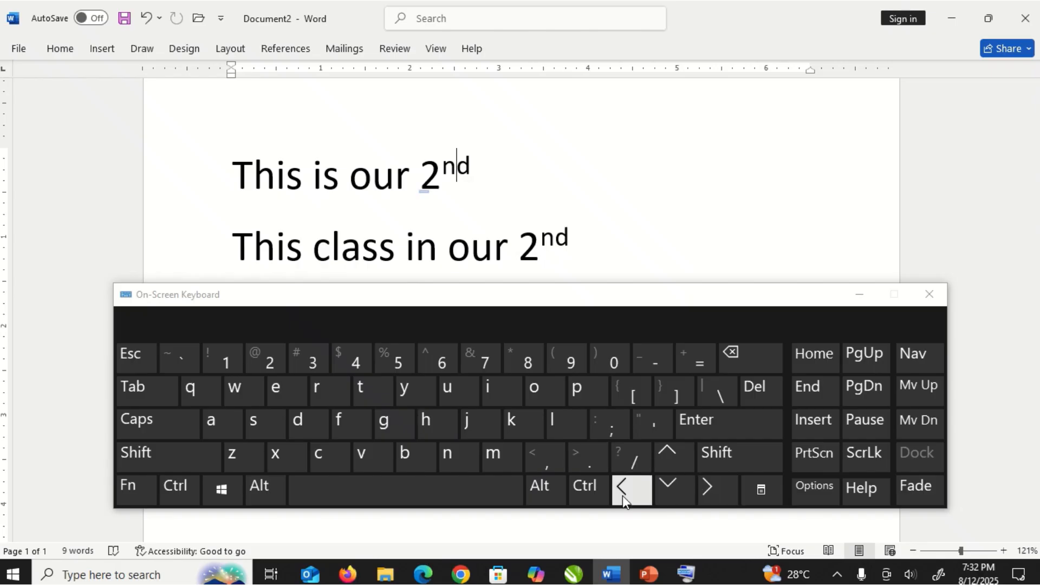
pyautogui.click(623, 495)
pyautogui.click(623, 495)
pyautogui.click(622, 495)
pyautogui.click(622, 495)
pyautogui.click(623, 495)
pyautogui.click(623, 495)
pyautogui.click(622, 495)
pyautogui.click(623, 495)
pyautogui.click(623, 495)
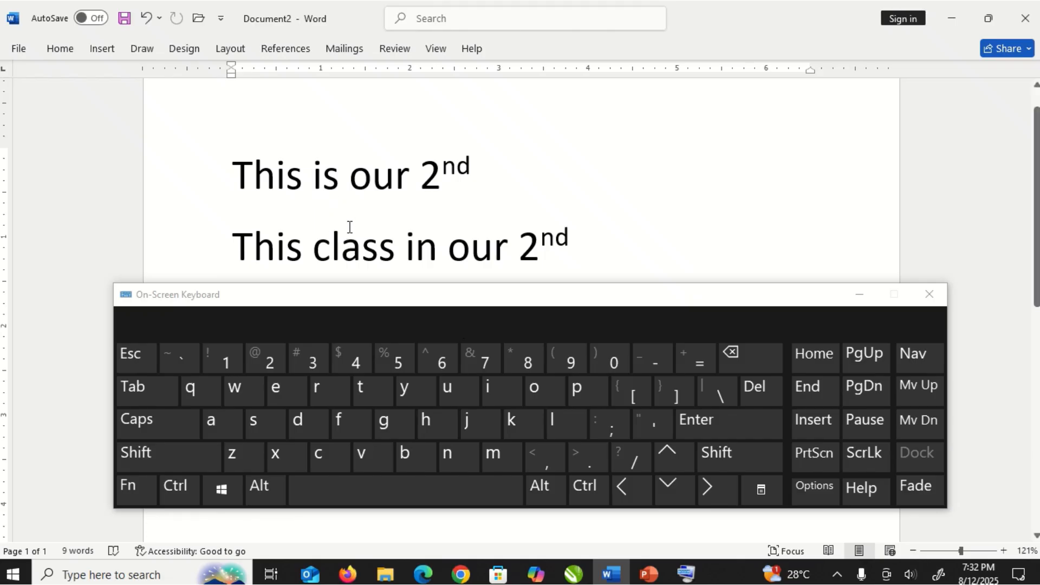
pyautogui.click(62, 49)
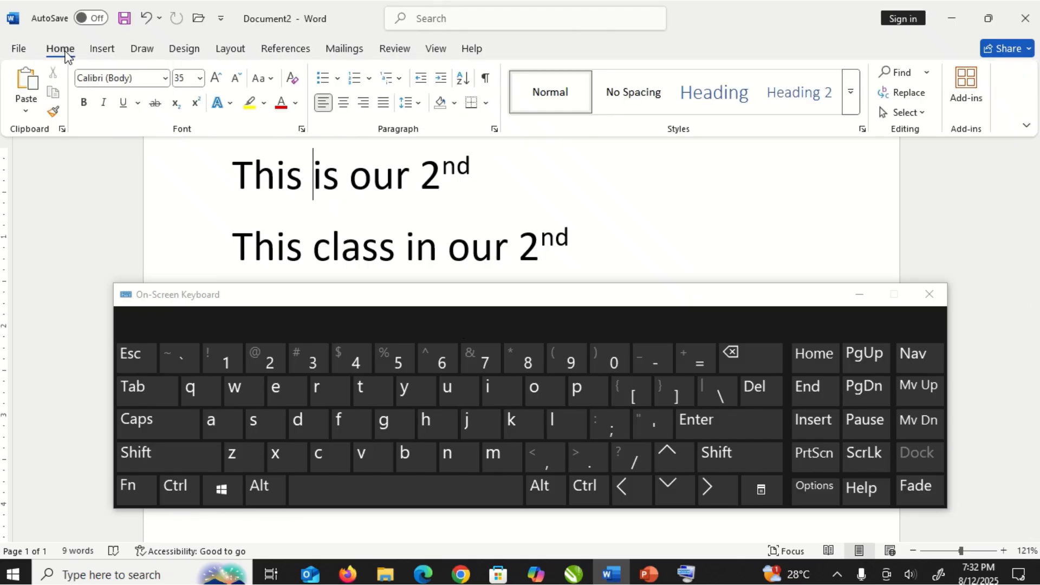
pyautogui.click(26, 85)
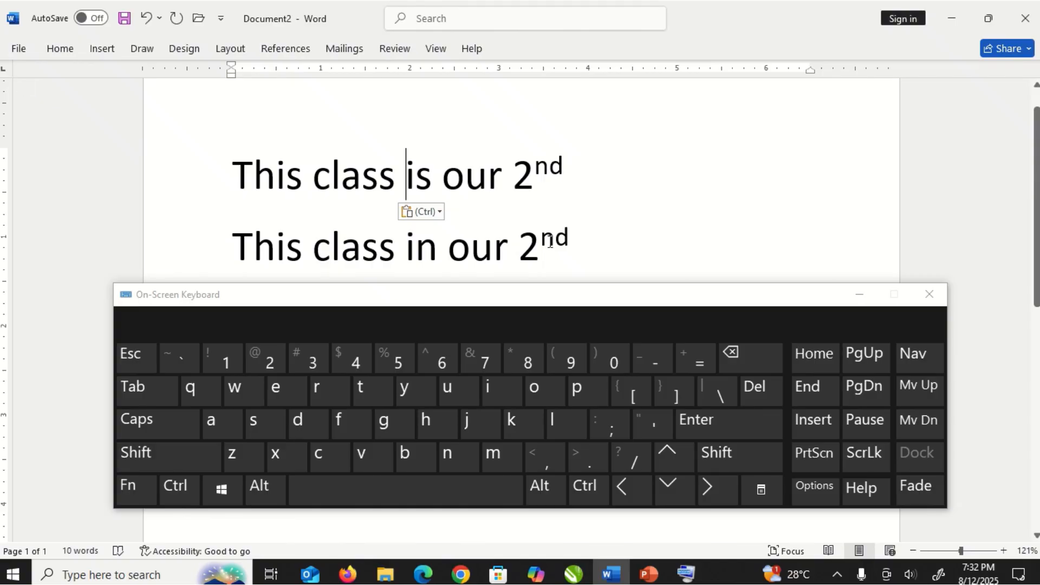
pyautogui.click(929, 293)
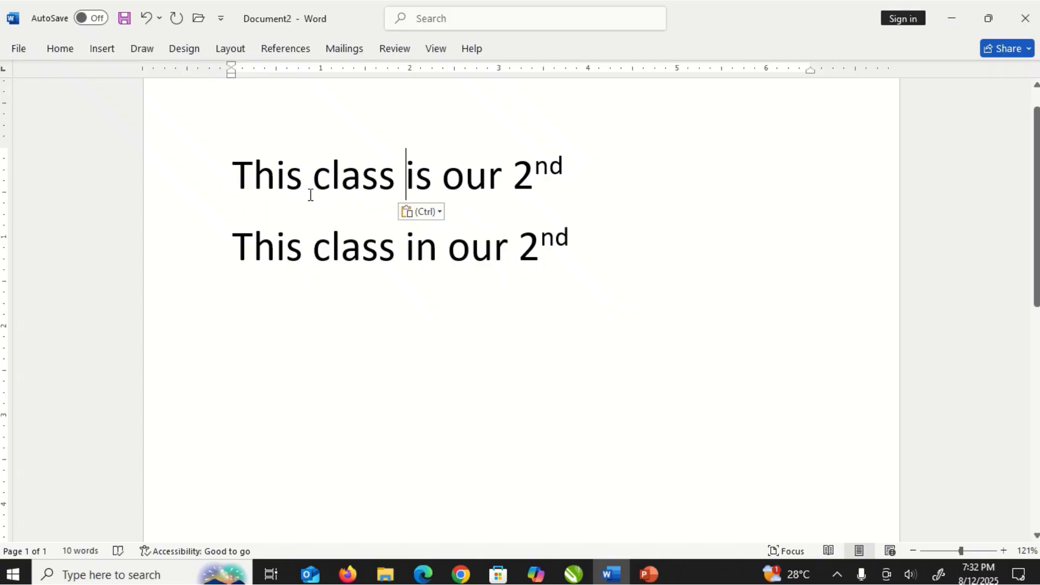
# - Start a new line after the second line and type "this class is our 2nd"
pyautogui.moveTo(235, 242); pyautogui.dragTo(555, 243)
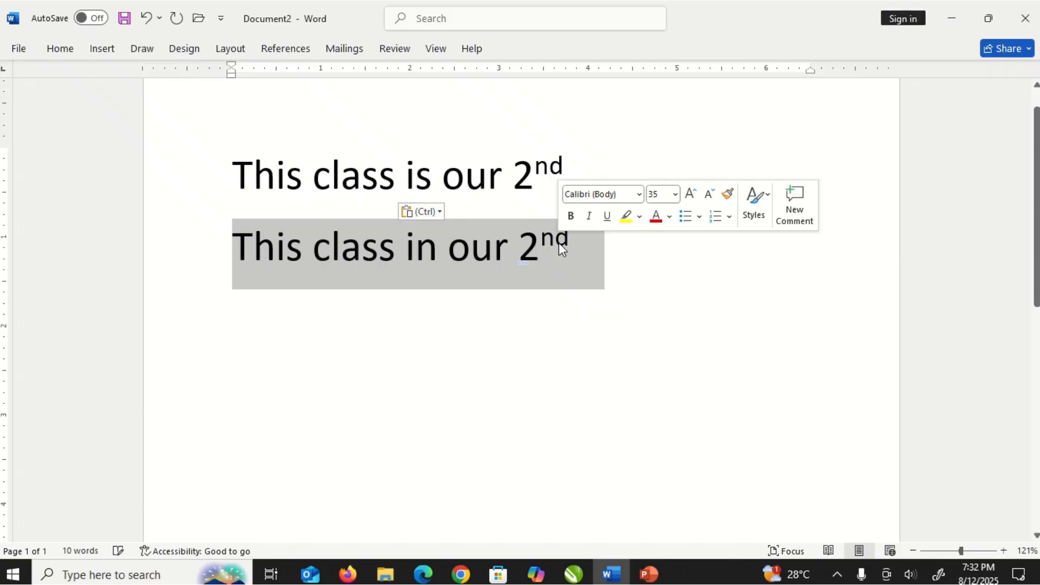
pyautogui.click(558, 245)
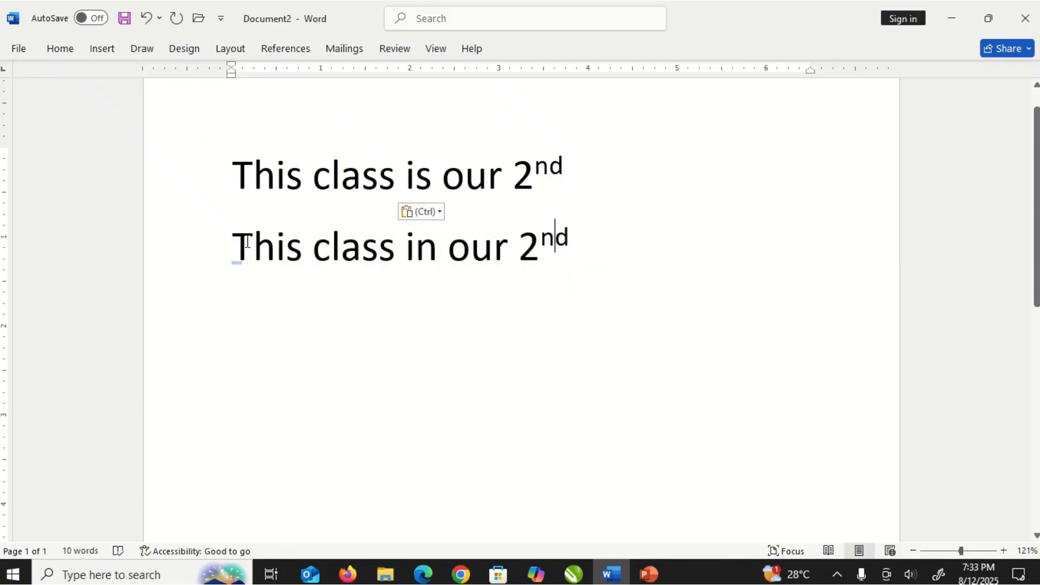
pyautogui.moveTo(468, 252); pyautogui.dragTo(546, 243)
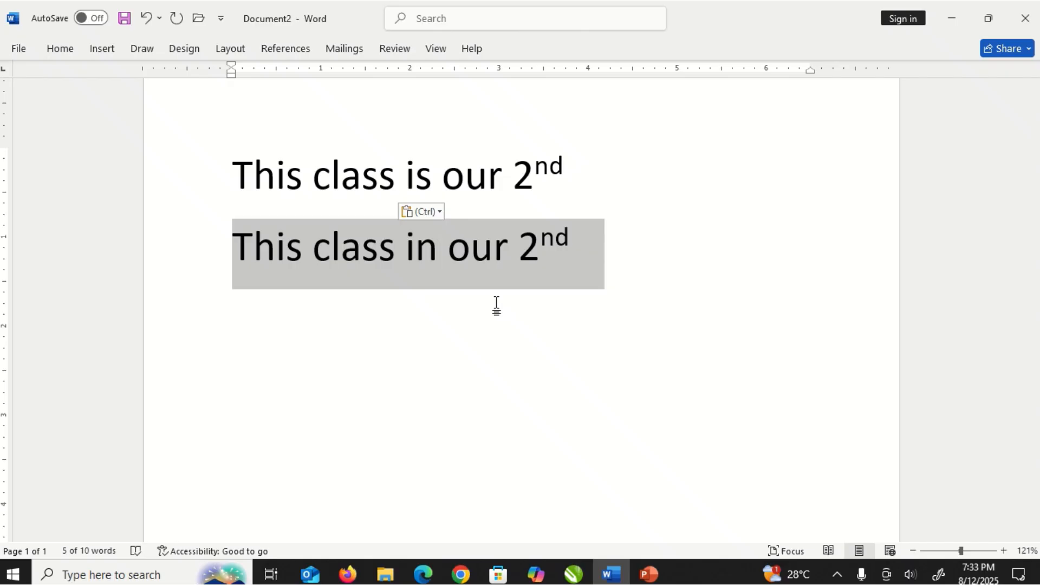
pyautogui.click(551, 286)
pyautogui.press('Right')
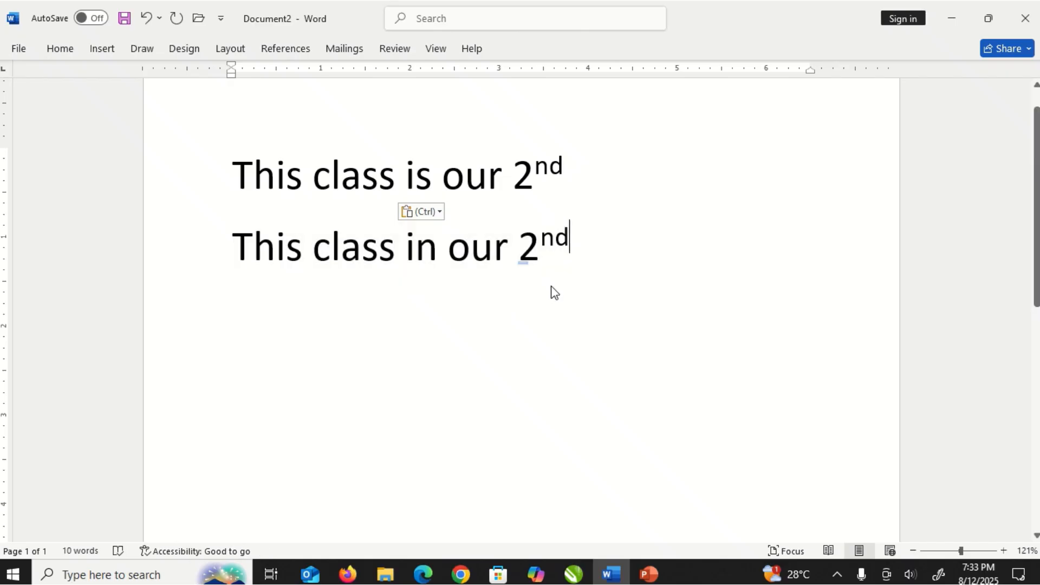
pyautogui.press('Return')
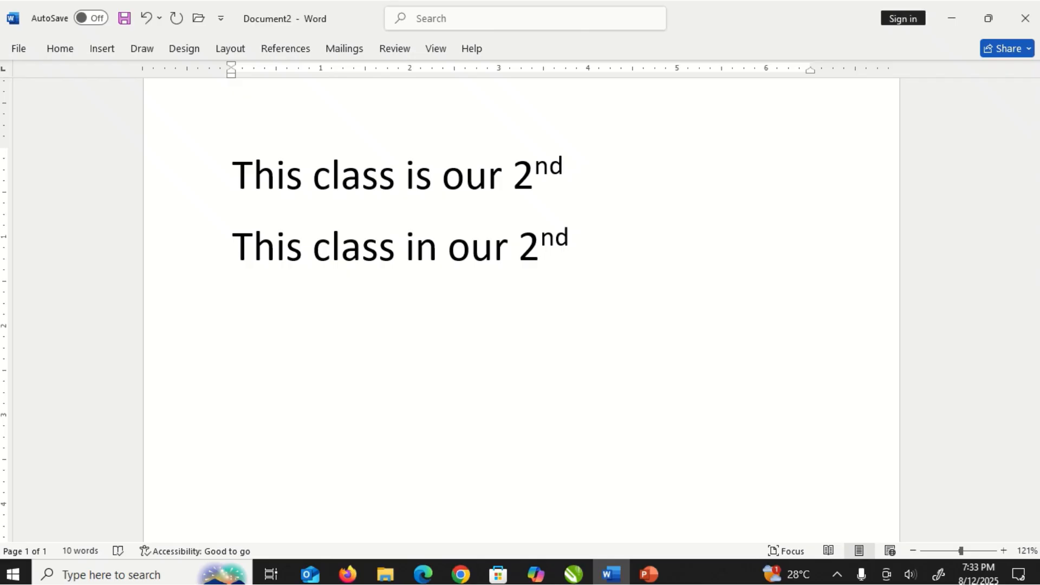
pyautogui.write('this cl')
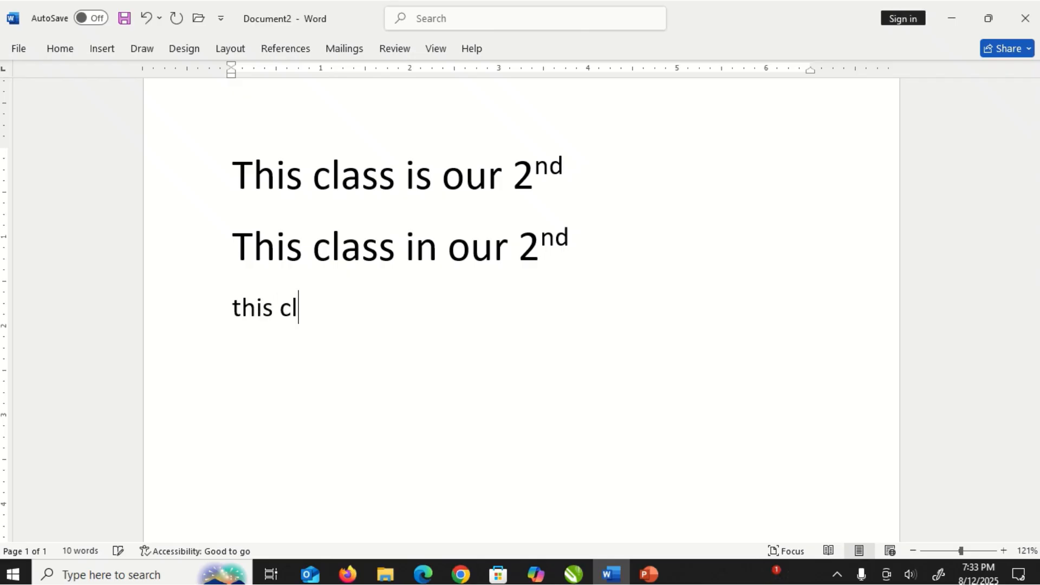
pyautogui.write('ass in')
pyautogui.press('BackSpace')
pyautogui.write('s our')
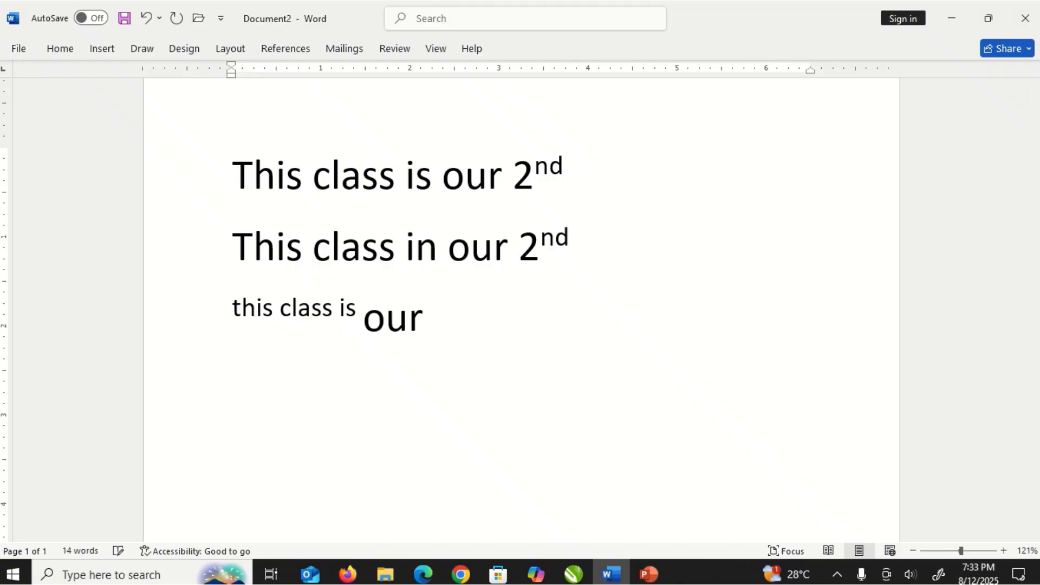
pyautogui.write(' 2ne')
pyautogui.press('BackSpace')
pyautogui.write('d')
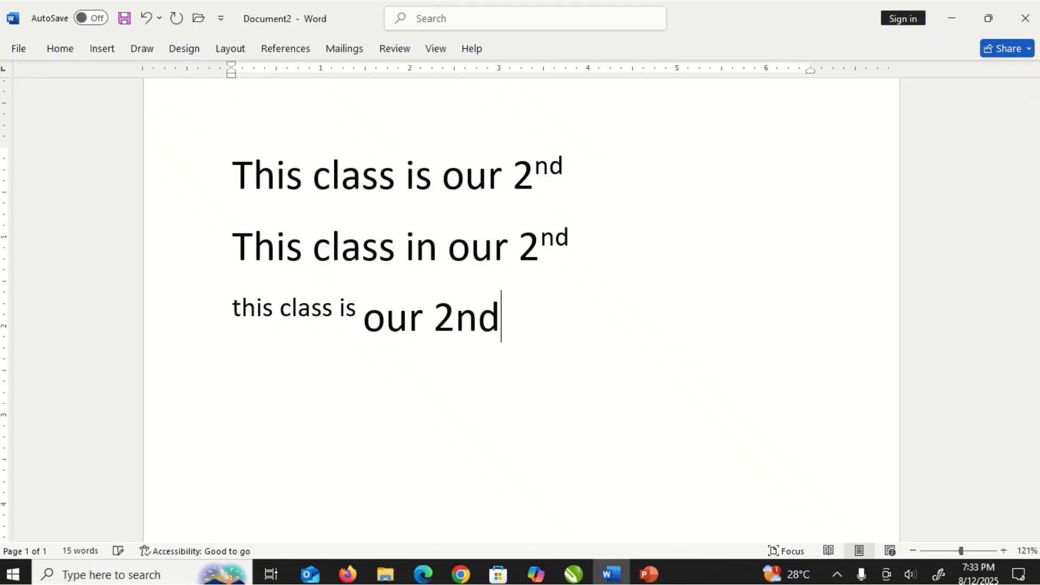
# - Correct "in" to "is" in the second line
pyautogui.press('Delete')
pyautogui.write('s')
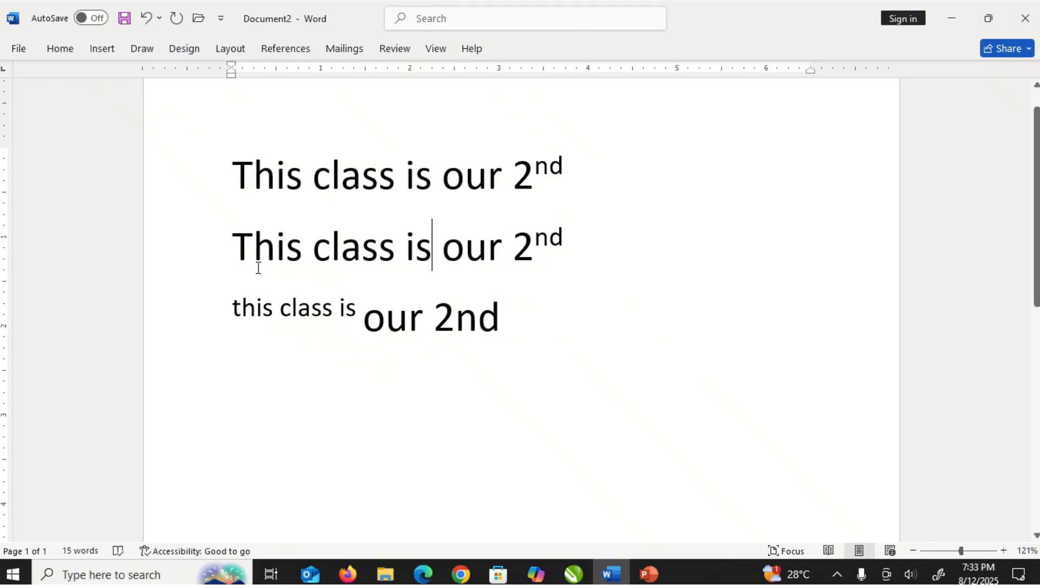
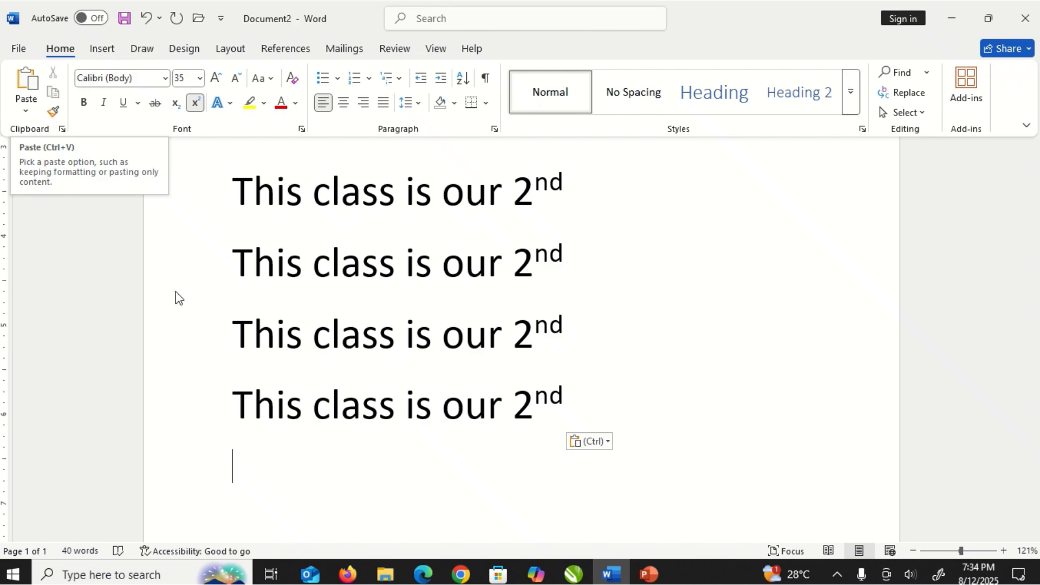
# - Reopen the On-Screen Keyboard from the Windows search menu and move it above the document text
pyautogui.click(86, 570)
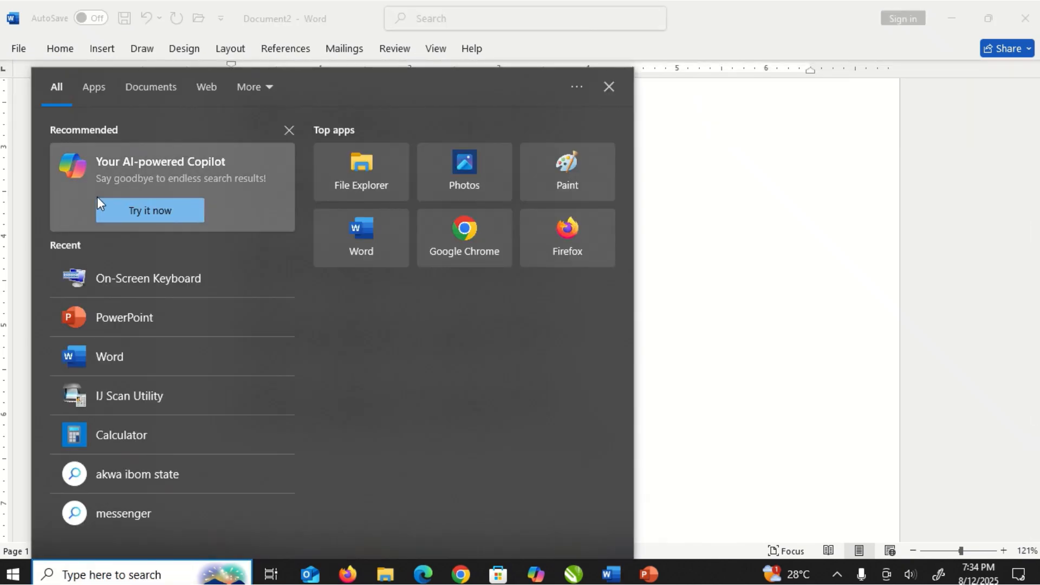
pyautogui.click(109, 277)
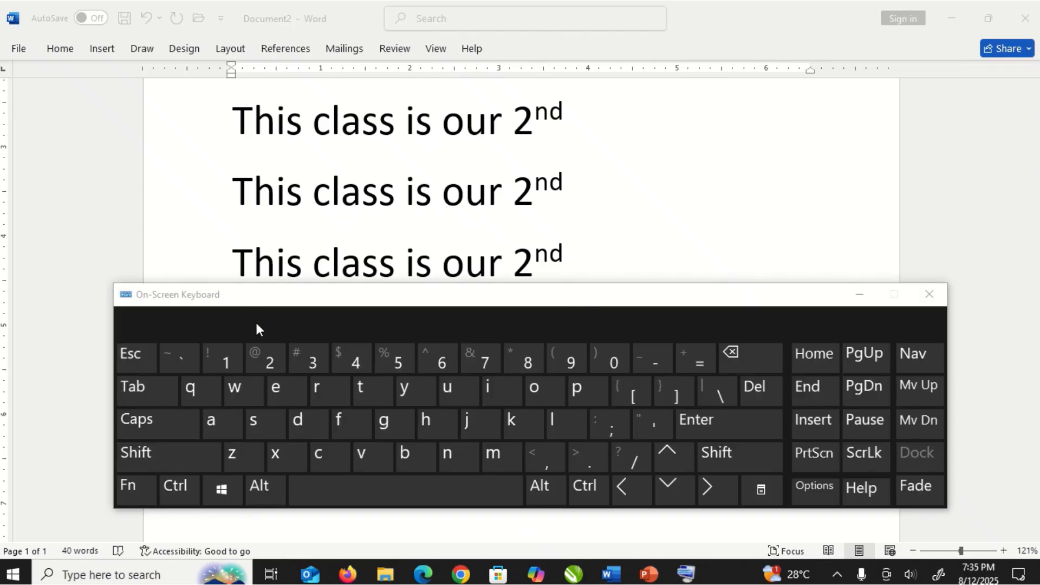
pyautogui.moveTo(167, 298); pyautogui.dragTo(253, 105)
pyautogui.click(593, 412)
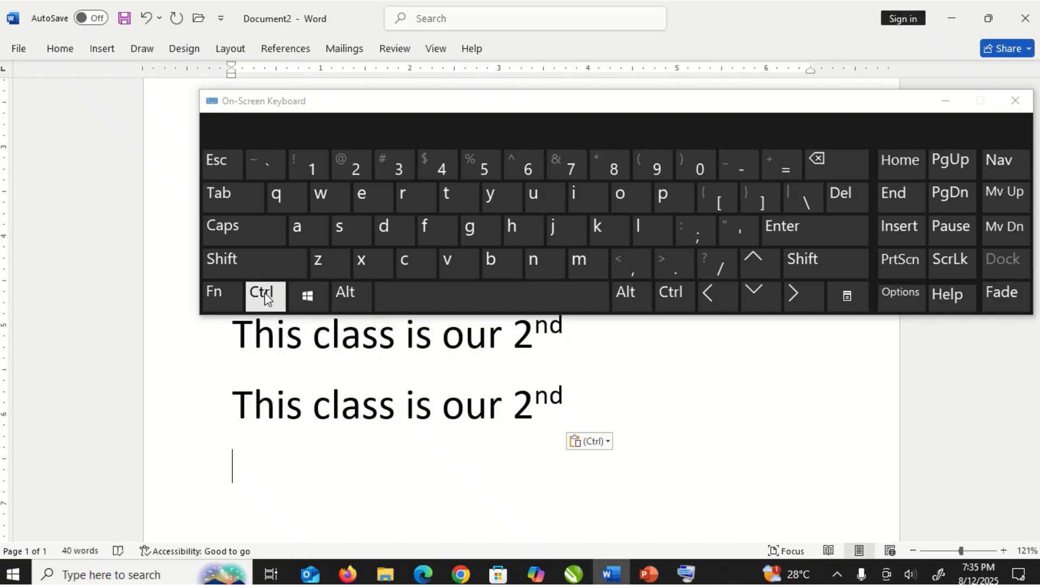
# - Paste the copied sentence many times using Ctrl+V on the On-Screen Keyboard, remove the stray v, and close the keyboard
pyautogui.click(272, 304)
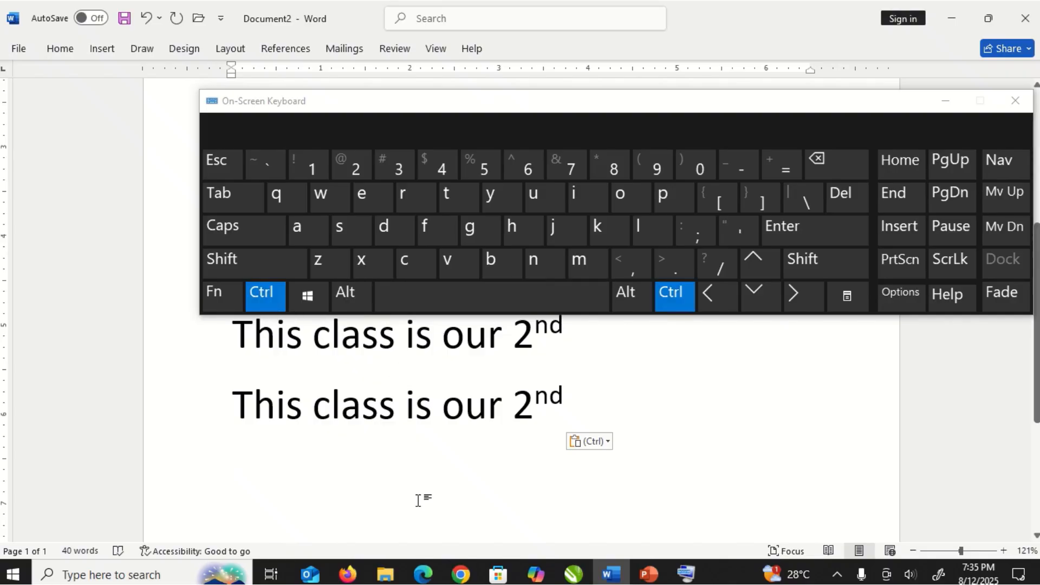
pyautogui.hotkey('ctrl', 'v')
pyautogui.hotkey('ctrl', 'v')
pyautogui.hotkey('ctrl', 'v')
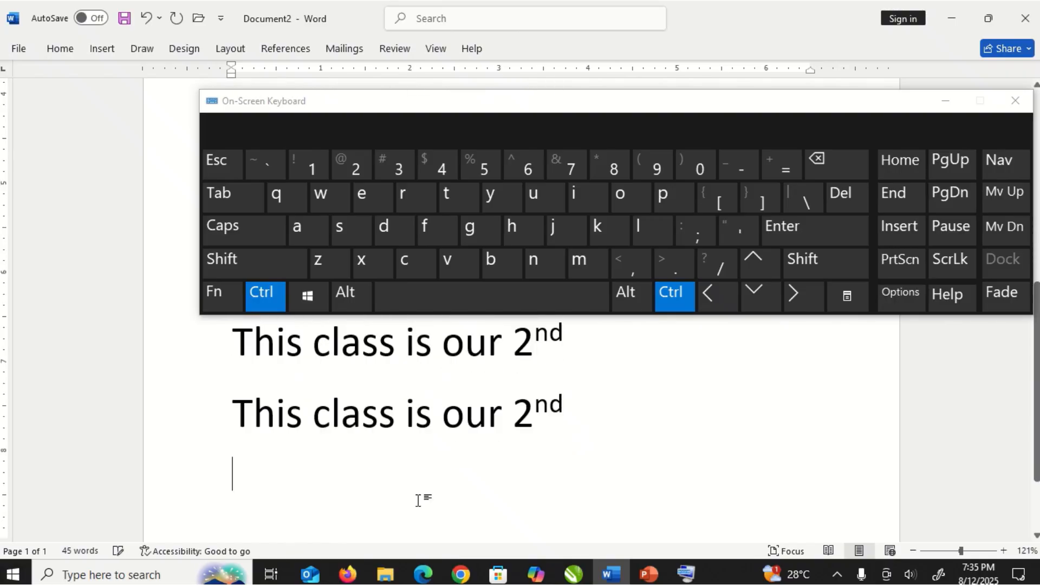
pyautogui.write('This class is our 2nd')
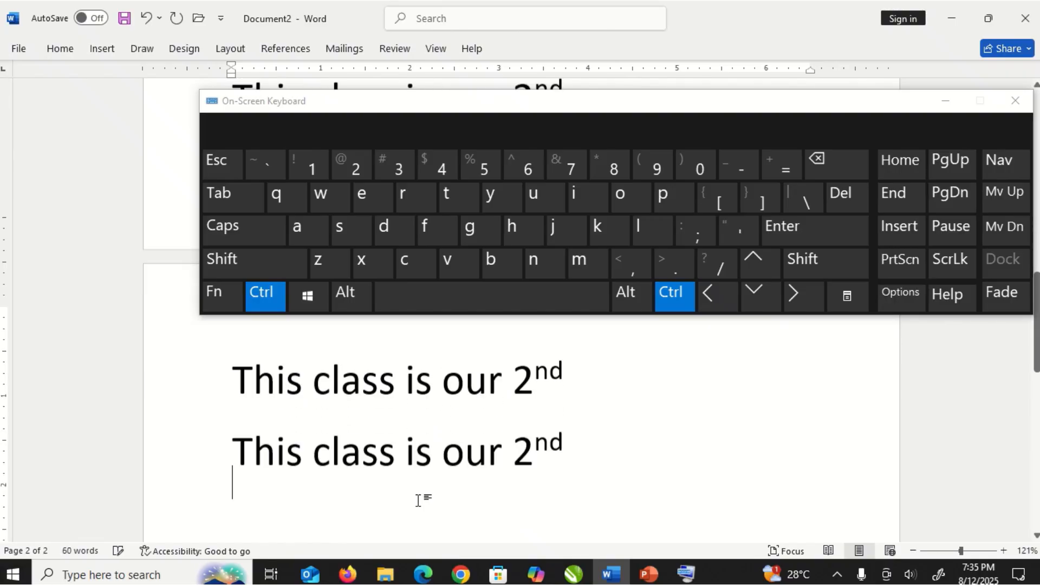
pyautogui.write('This class is our 2nd')
pyautogui.click(455, 267)
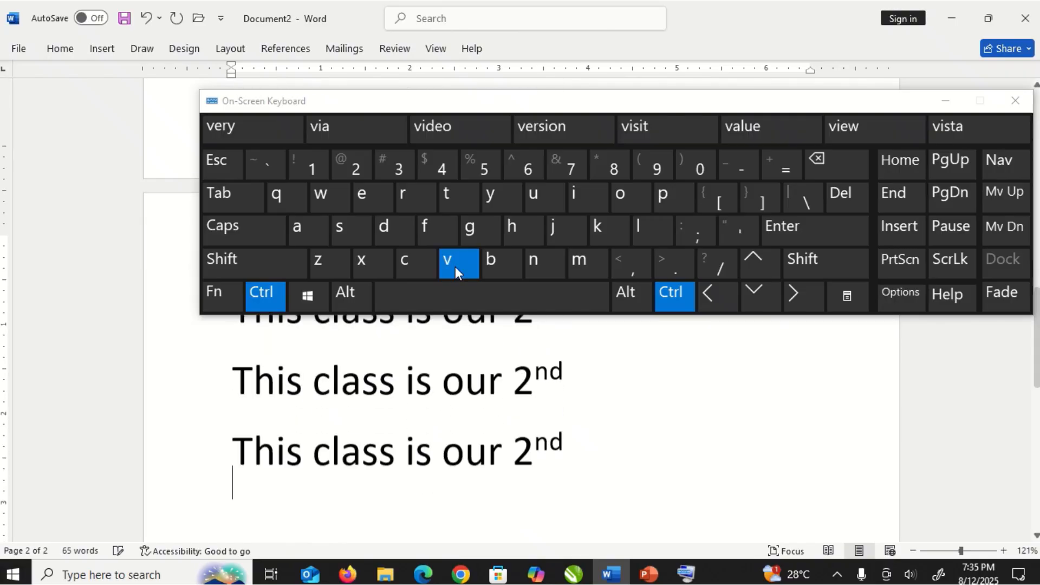
pyautogui.click(455, 267)
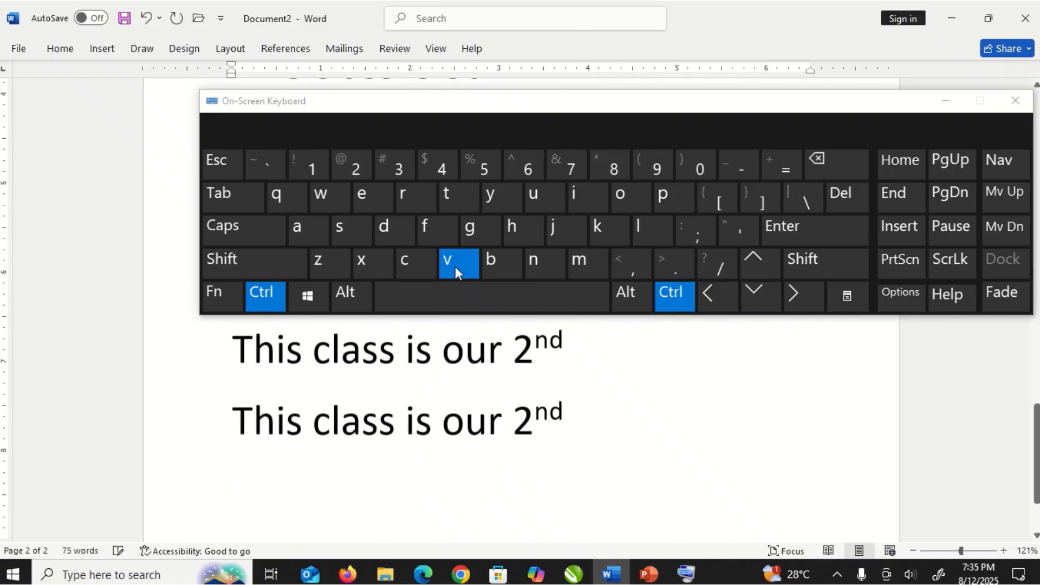
pyautogui.click(455, 267)
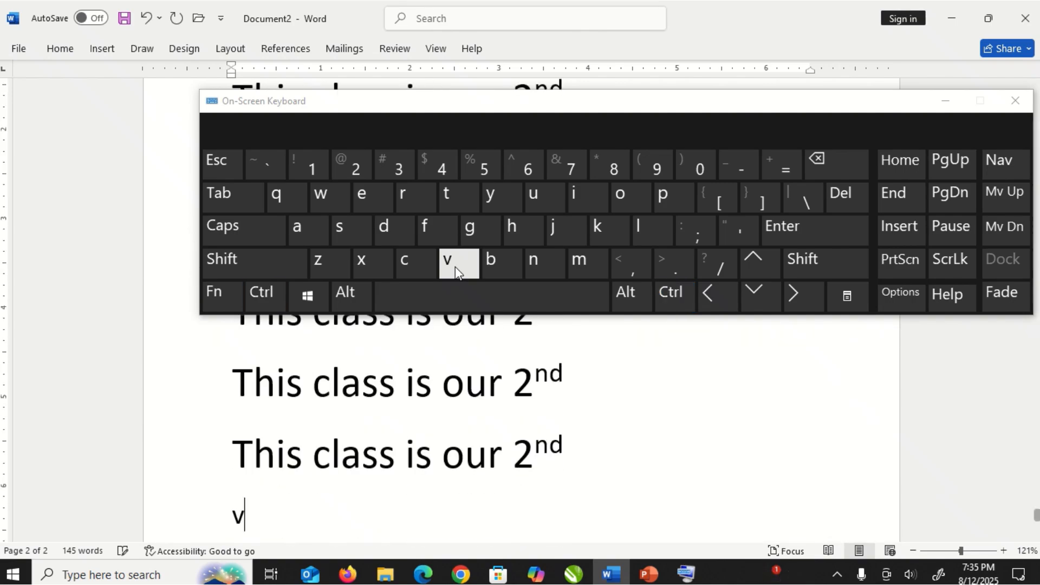
pyautogui.press('BackSpace')
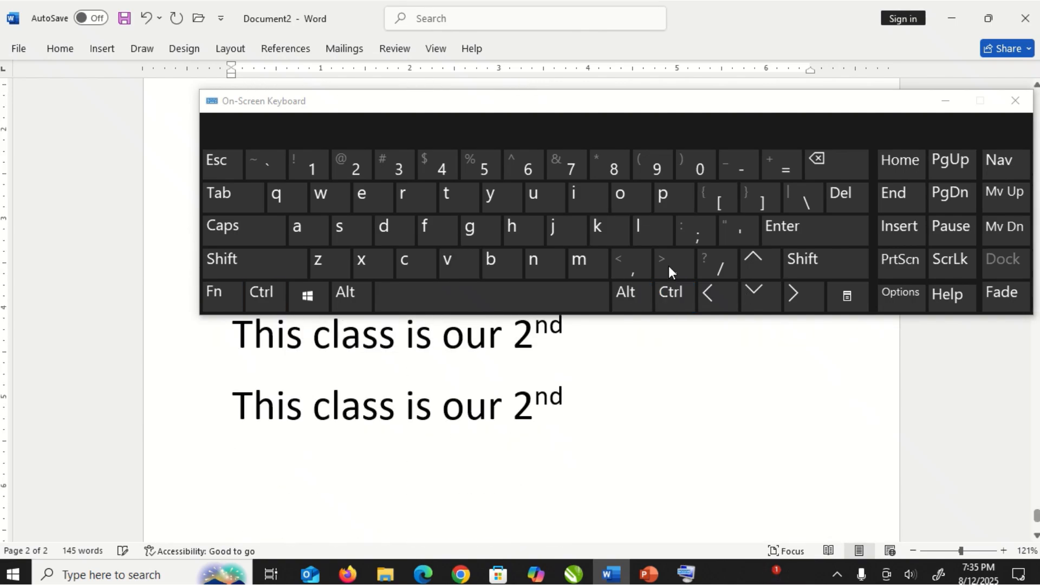
pyautogui.click(1015, 100)
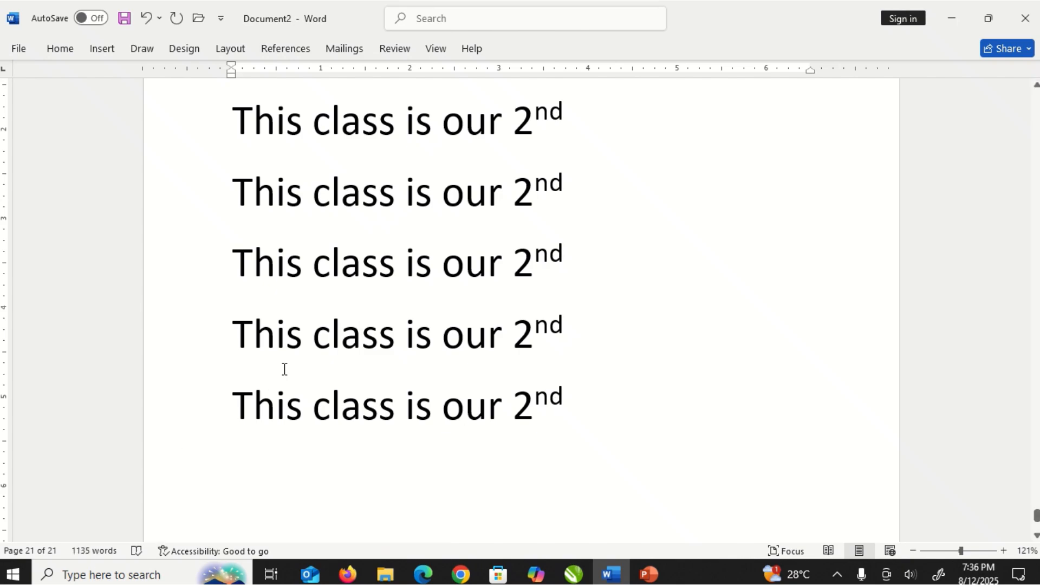
# - Toggle the ribbon between collapsed and shown while switching between the Home and Insert tabs
pyautogui.click(643, 338)
pyautogui.click(63, 48)
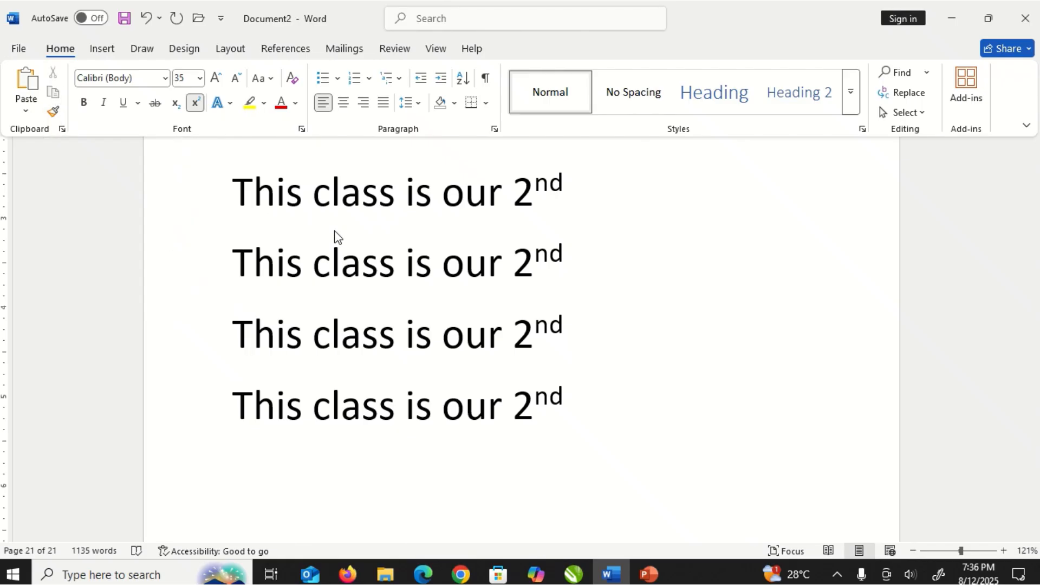
pyautogui.hotkey('ctrl', 'F1')
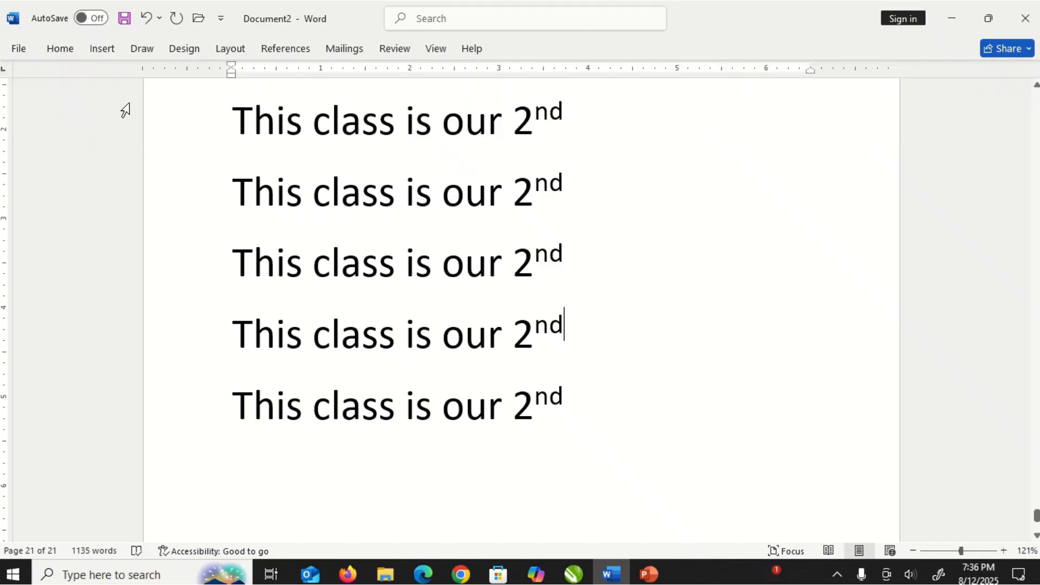
pyautogui.click(61, 50)
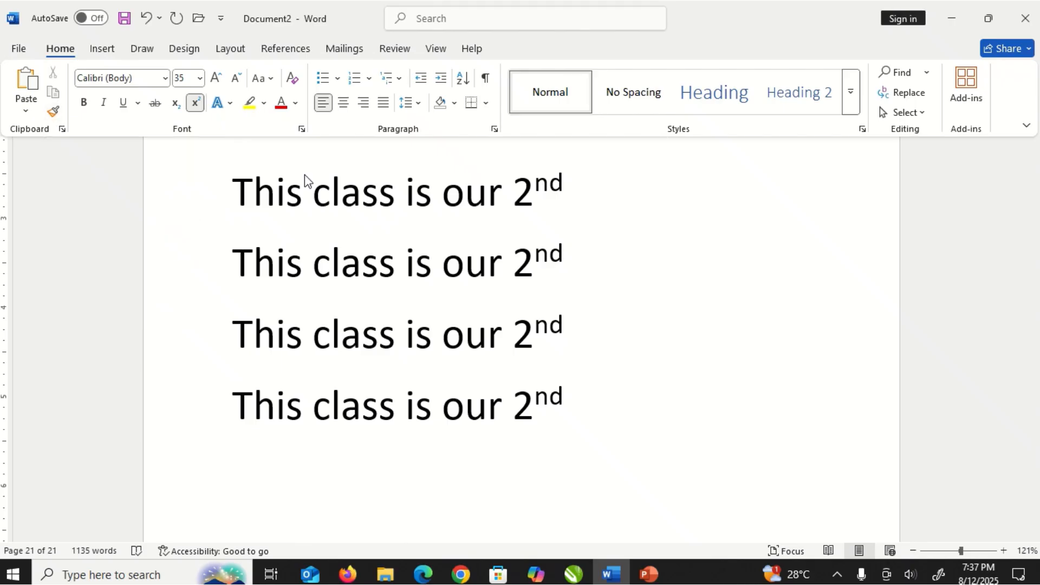
pyautogui.hotkey('ctrl', 'F1')
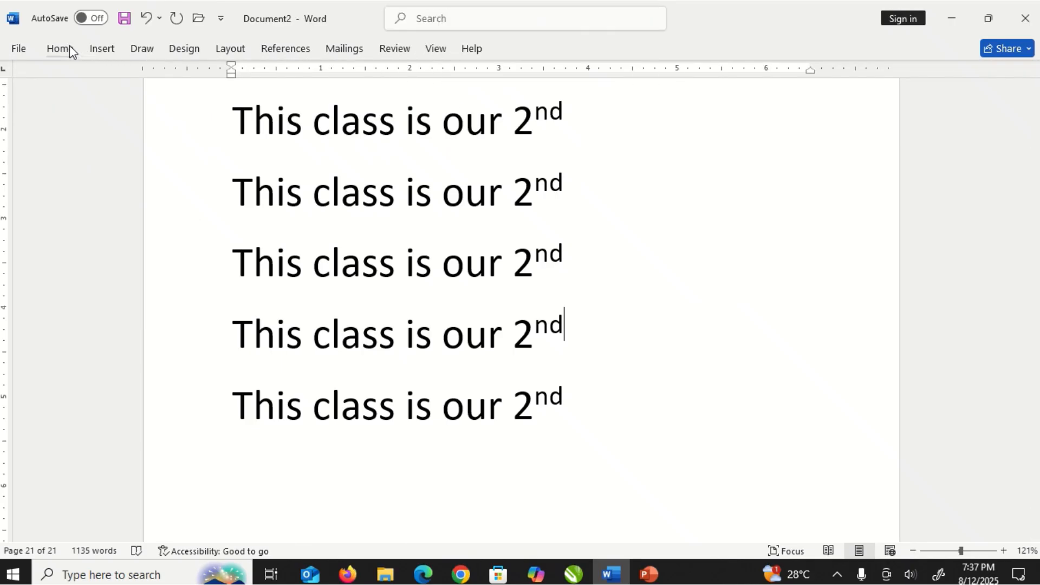
pyautogui.click(104, 49)
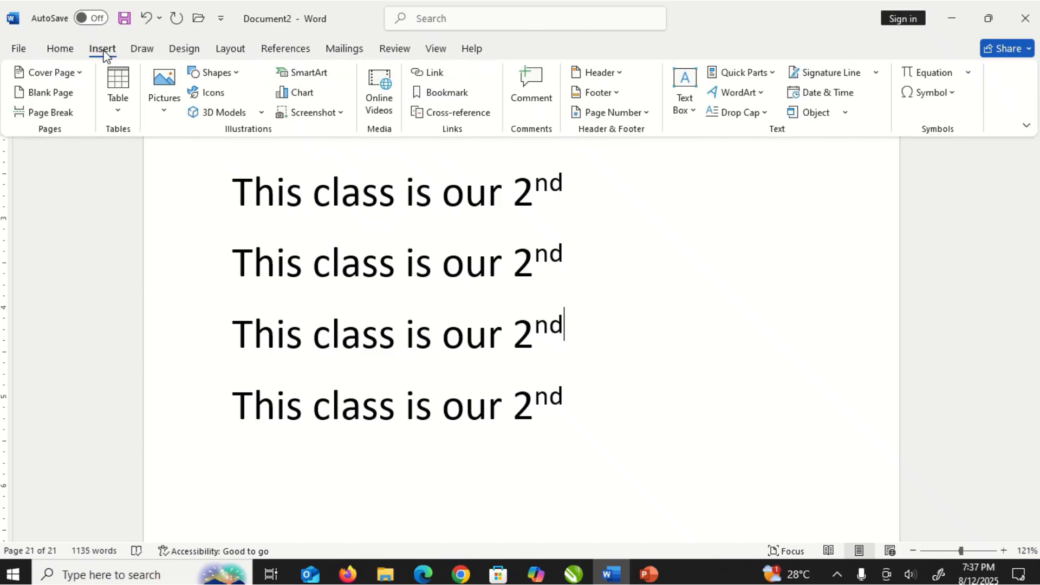
pyautogui.click(61, 48)
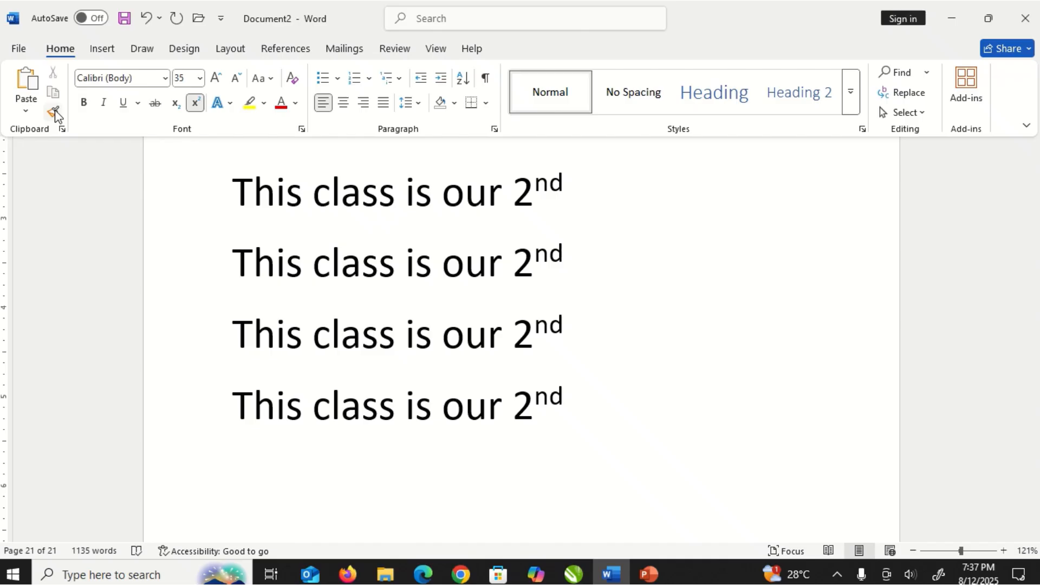
# - Insert a heart shape about 2.4 by 2.5 inches to the right of the text lines
pyautogui.click(102, 51)
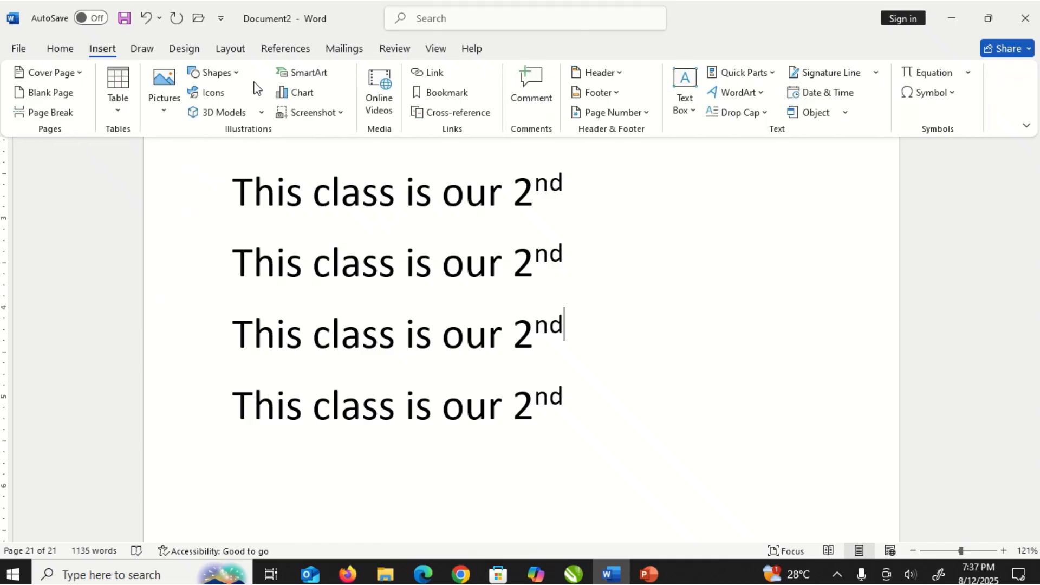
pyautogui.click(237, 73)
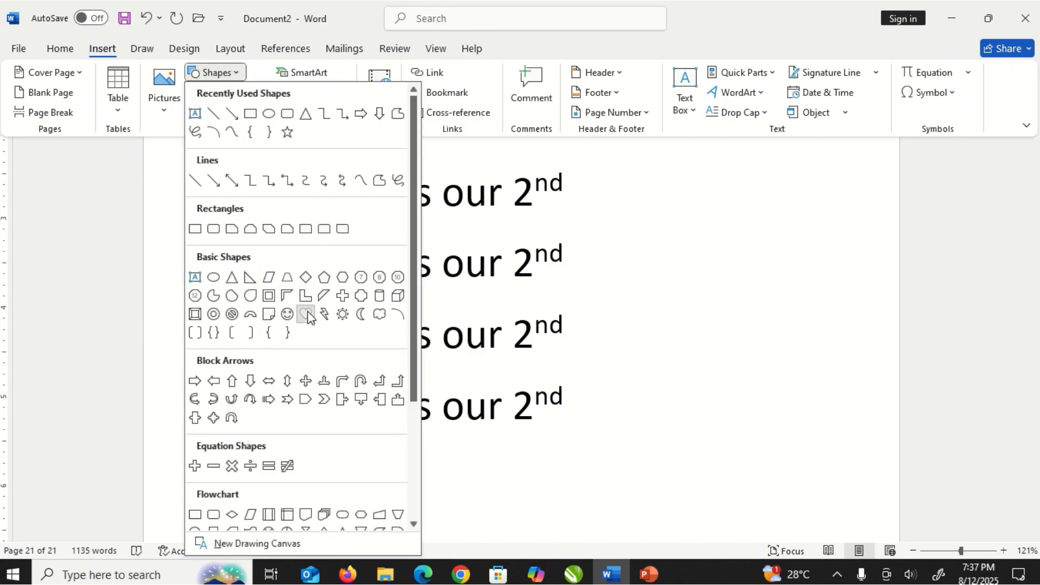
pyautogui.click(305, 314)
pyautogui.moveTo(605, 162)
pyautogui.mouseDown()
pyautogui.moveTo(717, 308)
pyautogui.moveTo(811, 339)
pyautogui.moveTo(825, 375)
pyautogui.mouseUp()
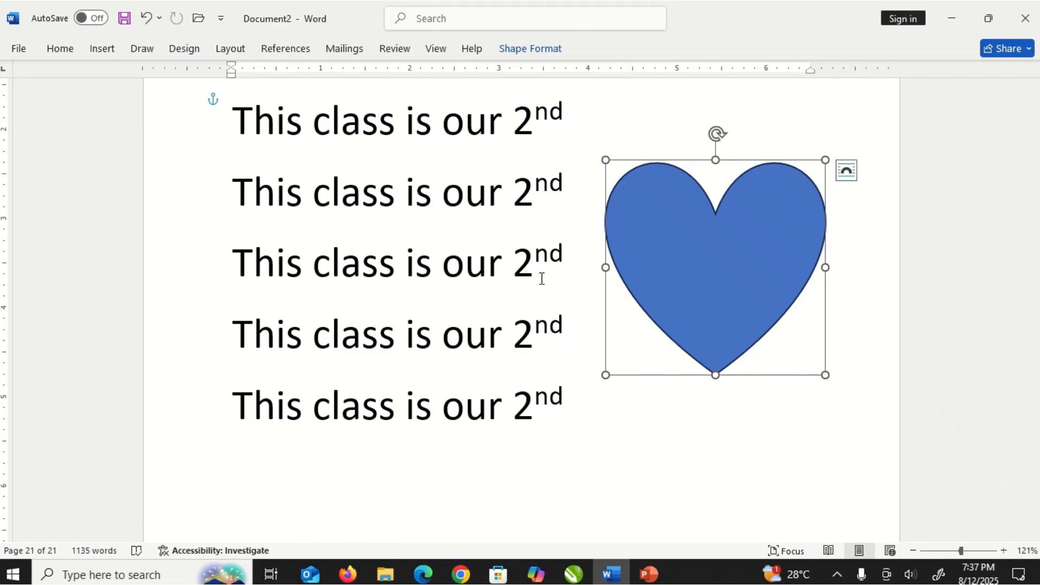
# - Draw a teardrop shape over the lower text lines, below and left of the heart
pyautogui.click(325, 178)
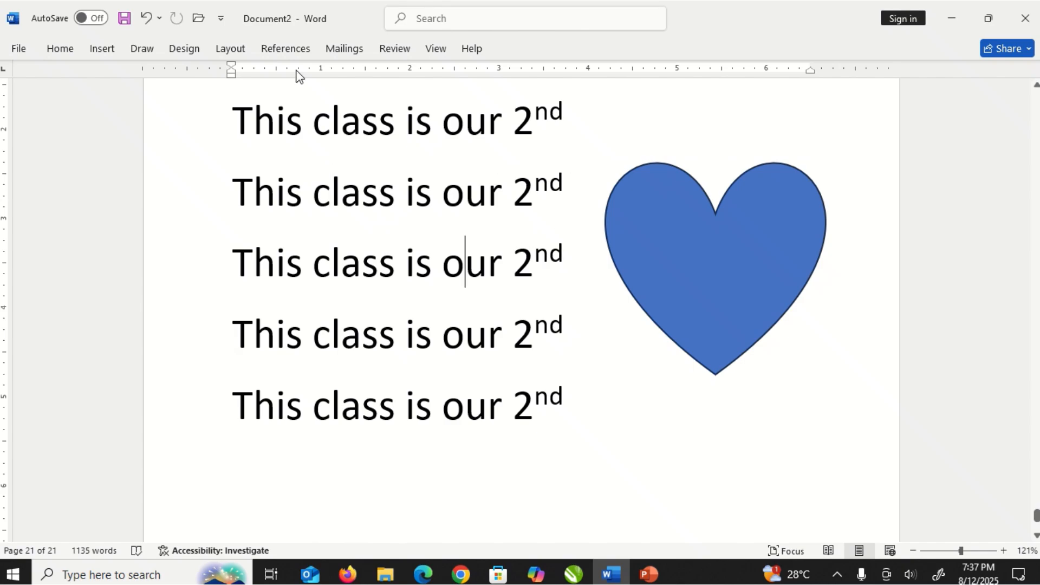
pyautogui.click(101, 52)
pyautogui.click(234, 75)
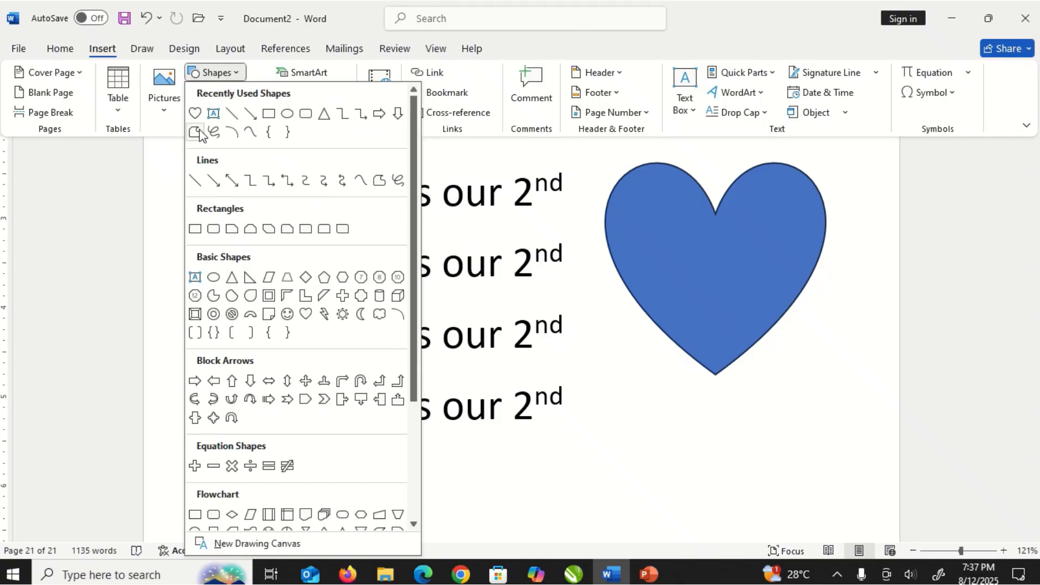
pyautogui.click(249, 296)
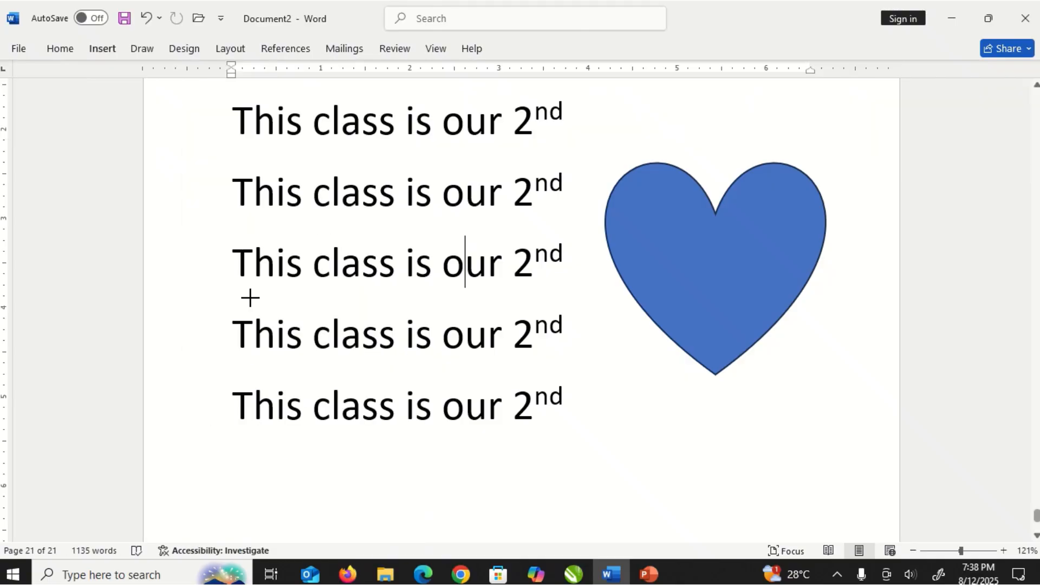
pyautogui.moveTo(446, 299); pyautogui.dragTo(603, 493)
# - Move the teardrop onto the text, then reposition it just below the heart's lower-left edge
pyautogui.click(719, 262)
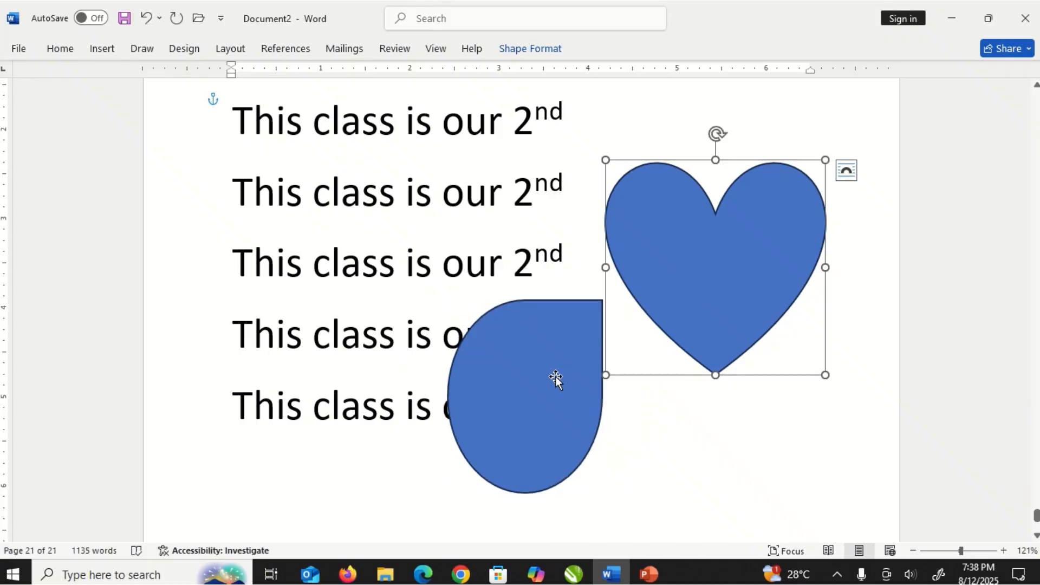
pyautogui.moveTo(556, 379); pyautogui.dragTo(336, 323)
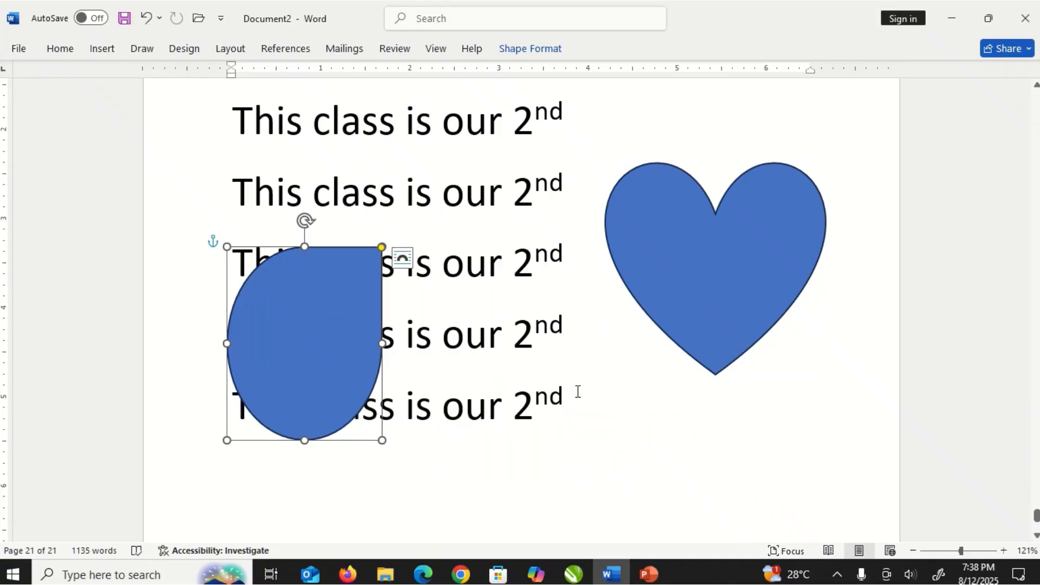
pyautogui.click(590, 415)
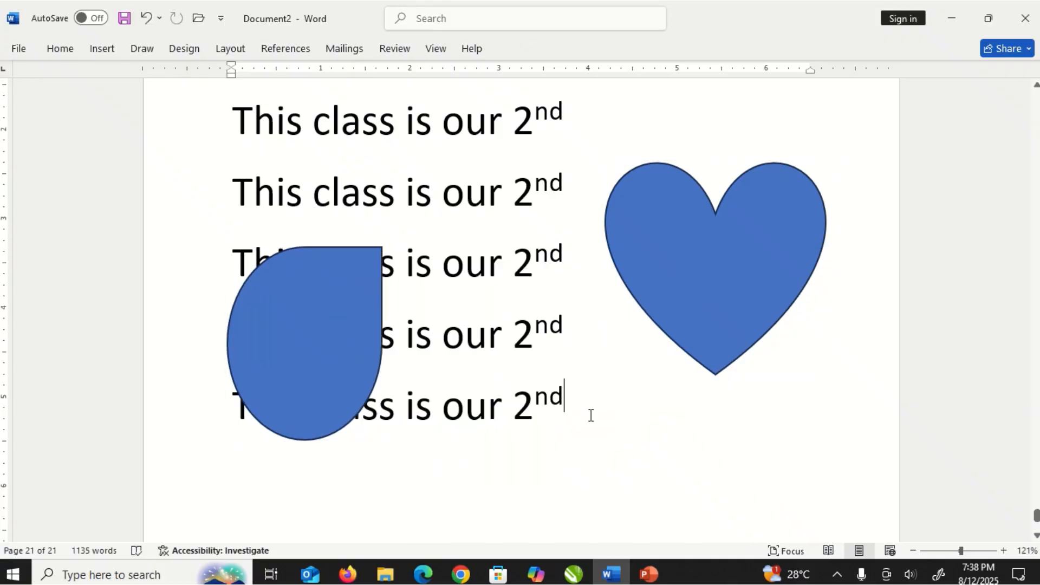
pyautogui.click(339, 314)
pyautogui.moveTo(339, 313); pyautogui.dragTo(593, 389)
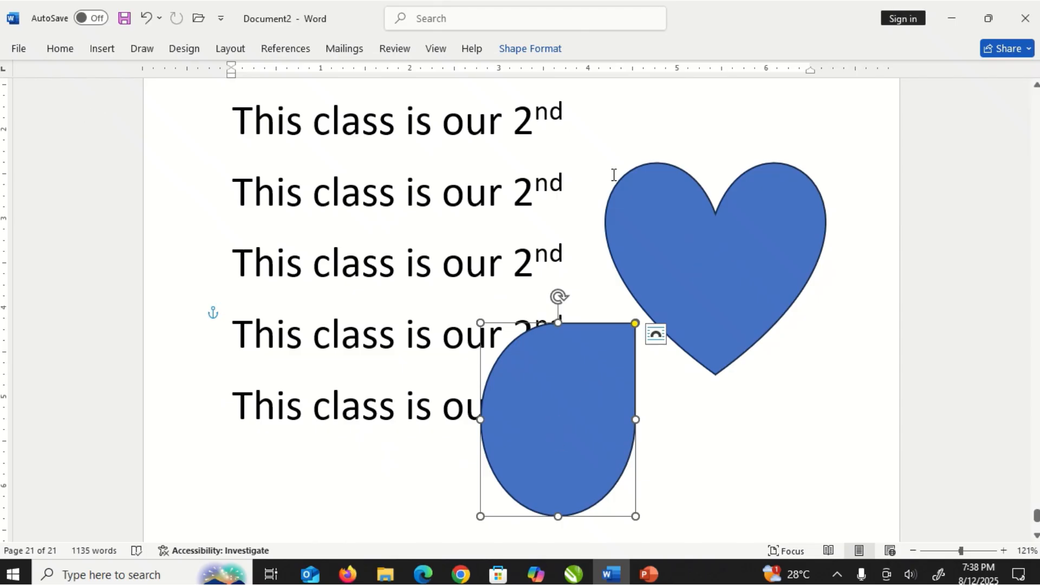
# - Fill the heart shape with a picture chosen from the Pictures folder
pyautogui.click(653, 226)
pyautogui.rightClick(653, 224)
pyautogui.press('Escape')
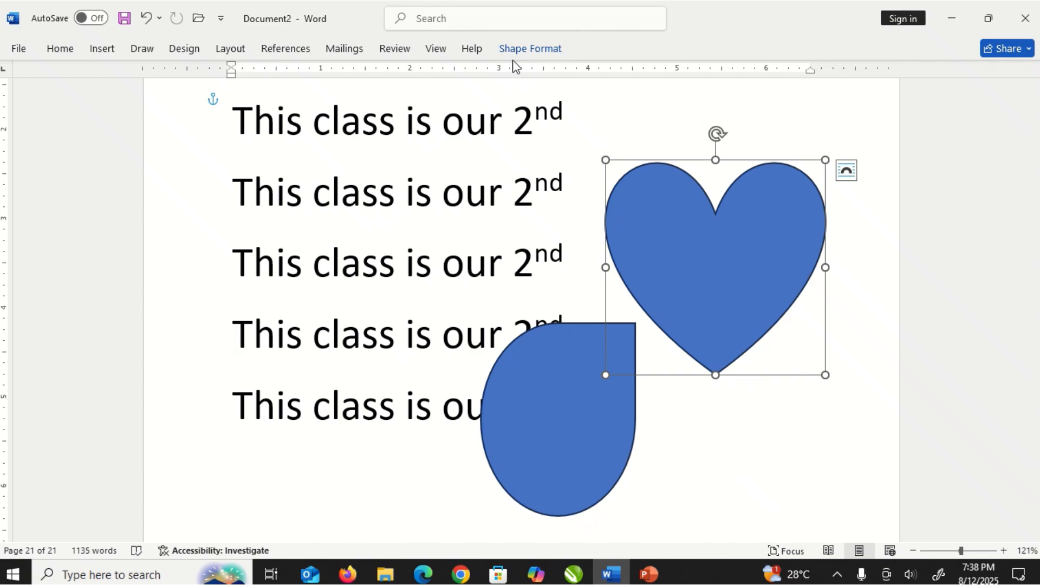
pyautogui.click(543, 56)
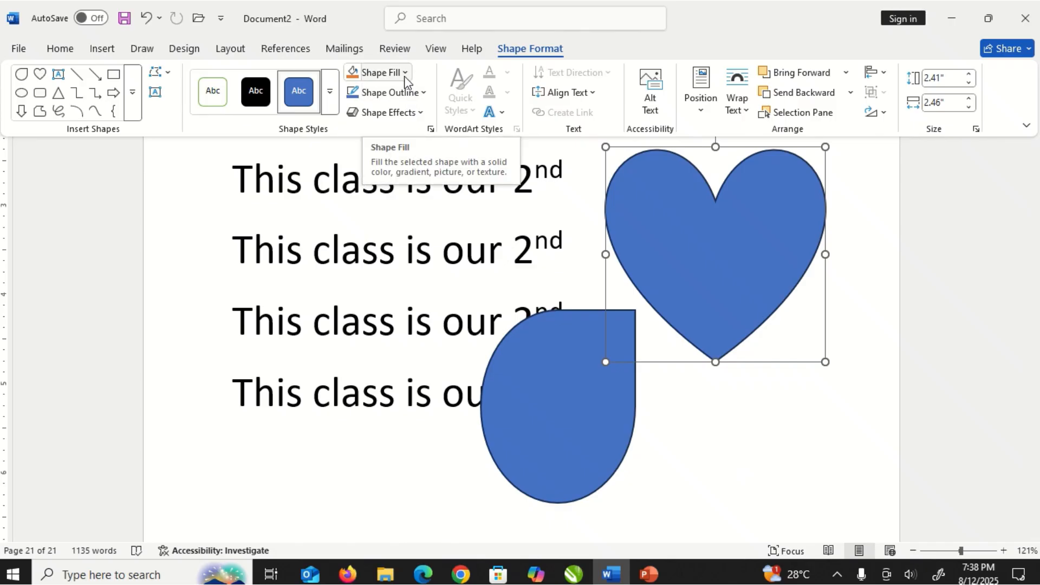
pyautogui.click(405, 73)
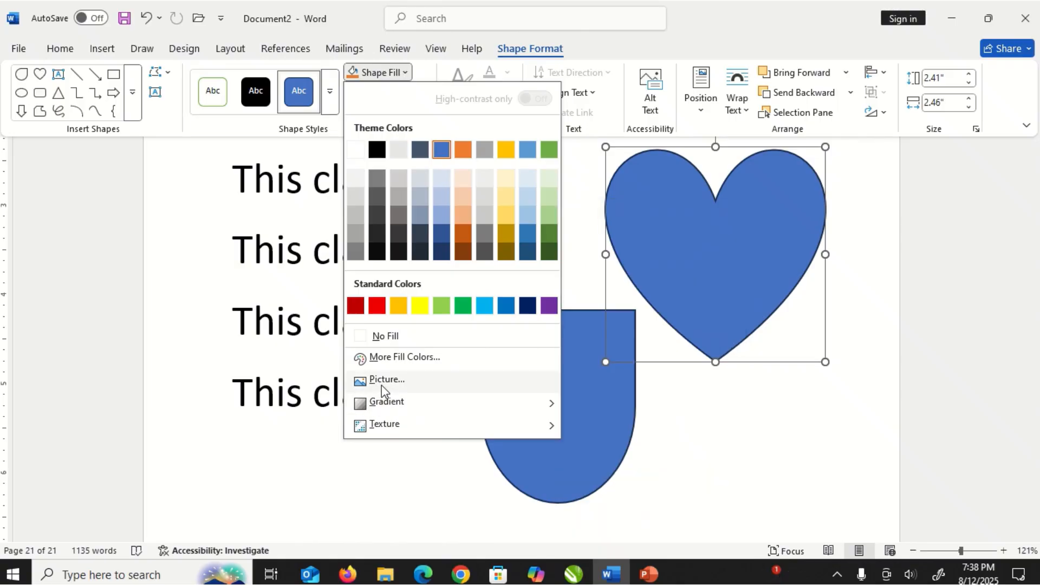
pyautogui.click(382, 384)
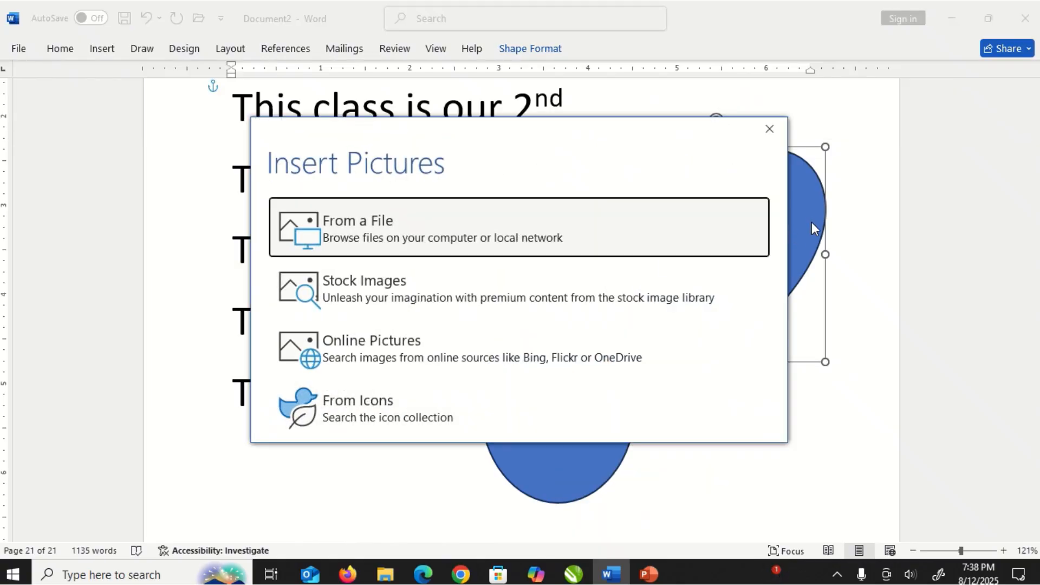
pyautogui.click(377, 230)
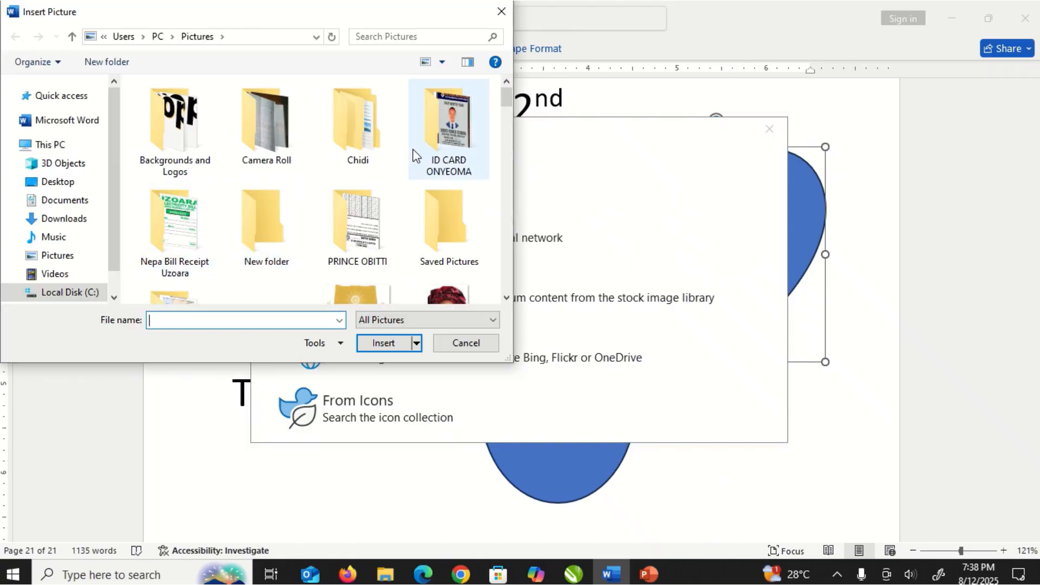
pyautogui.click(60, 257)
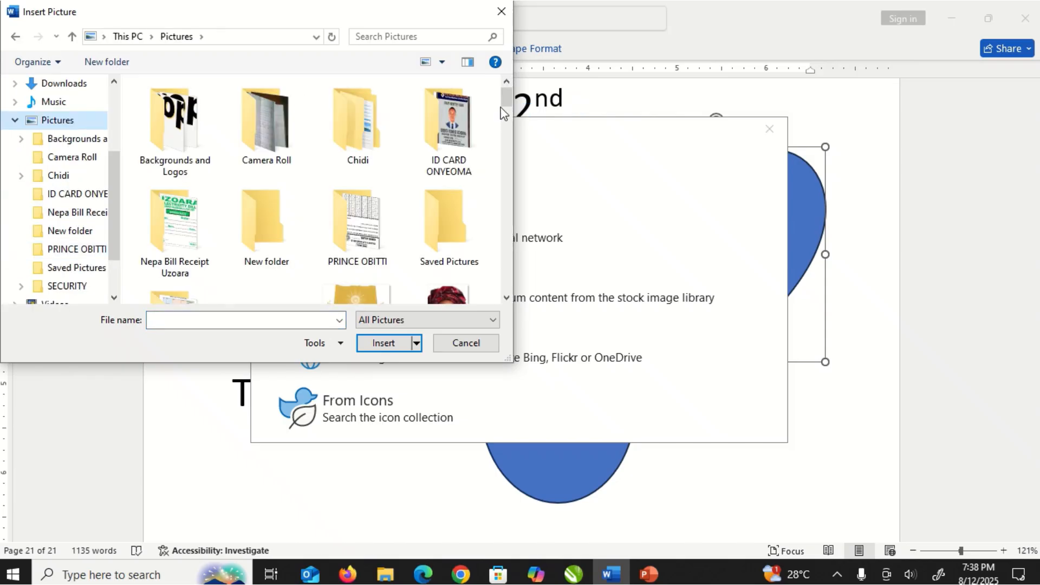
pyautogui.moveTo(505, 102); pyautogui.dragTo(497, 173)
pyautogui.doubleClick(450, 187)
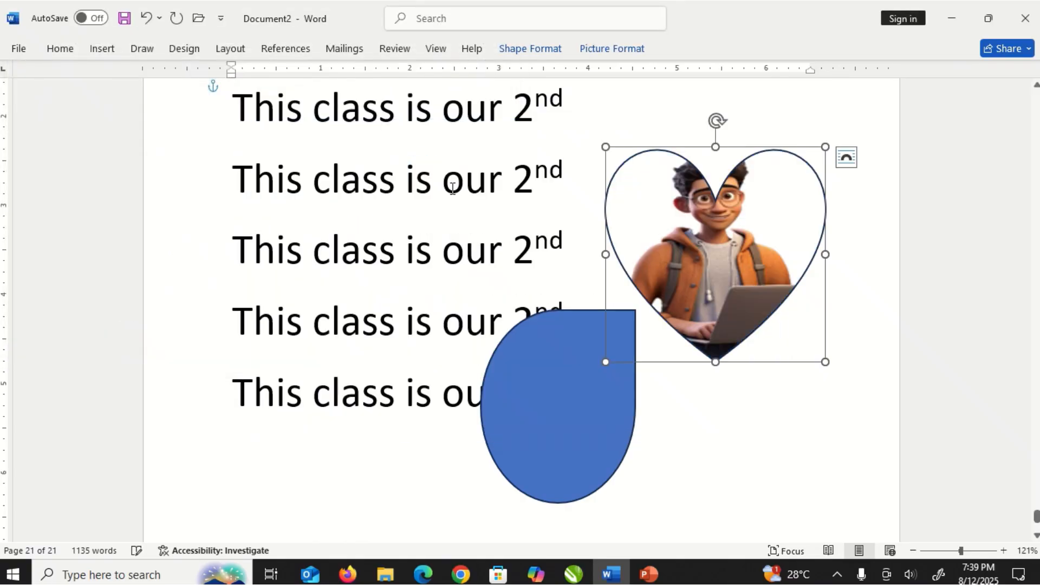
pyautogui.click(698, 447)
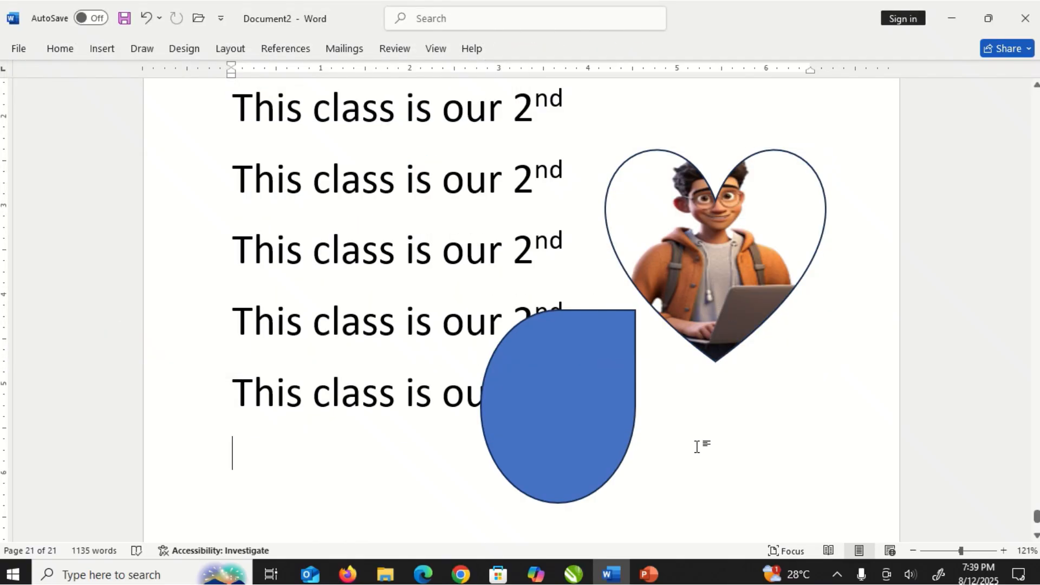
# - Nudge the picture-filled heart shape slightly to the right
pyautogui.click(732, 249)
pyautogui.moveTo(739, 249); pyautogui.dragTo(759, 244)
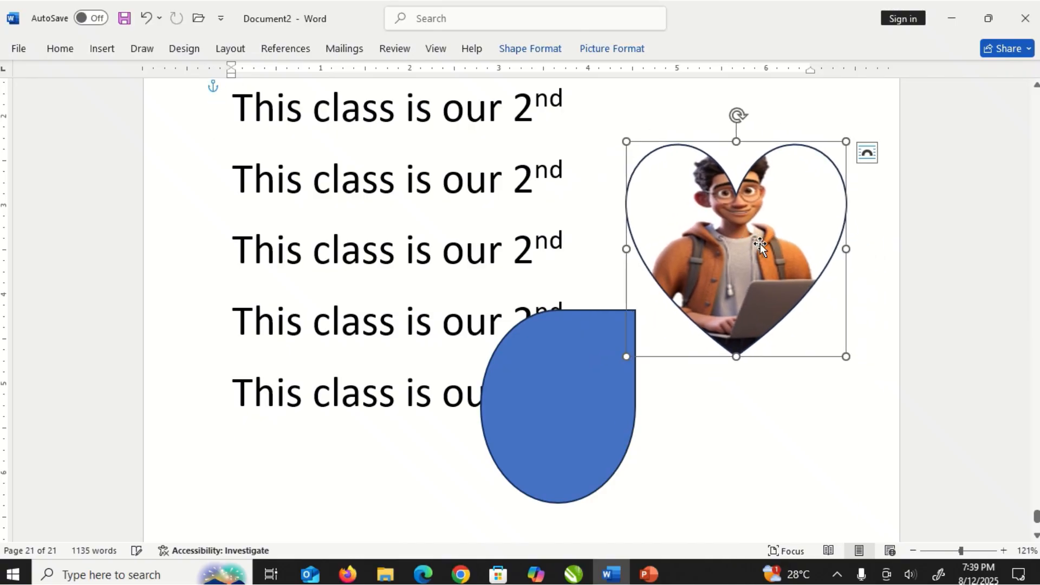
pyautogui.click(718, 424)
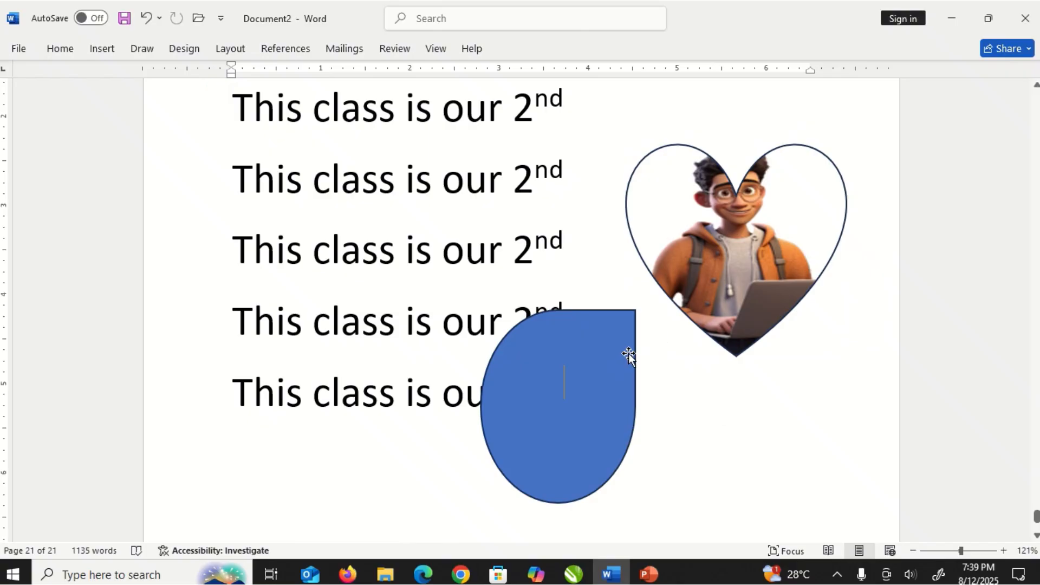
pyautogui.click(726, 258)
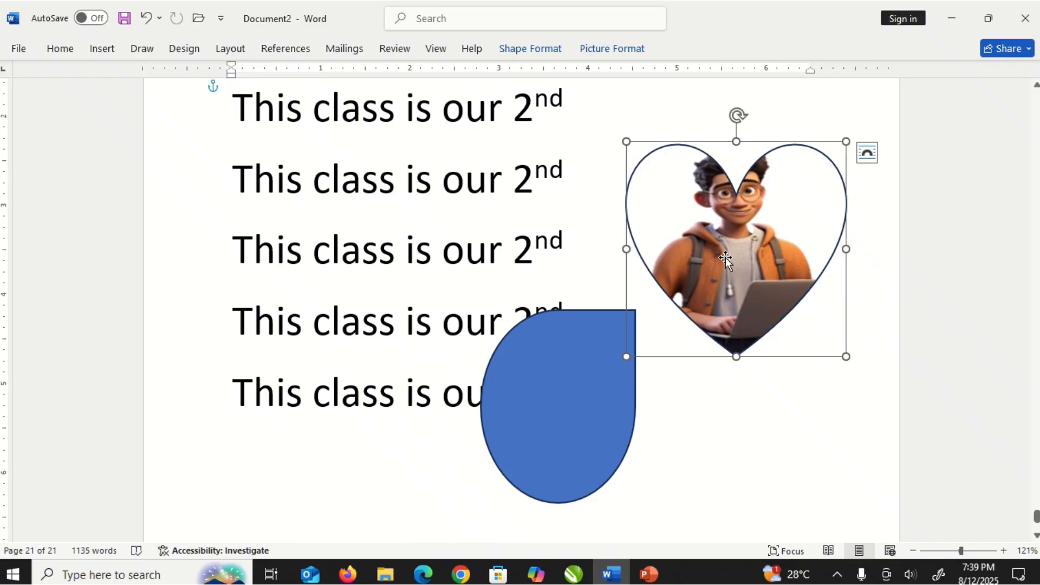
pyautogui.click(532, 325)
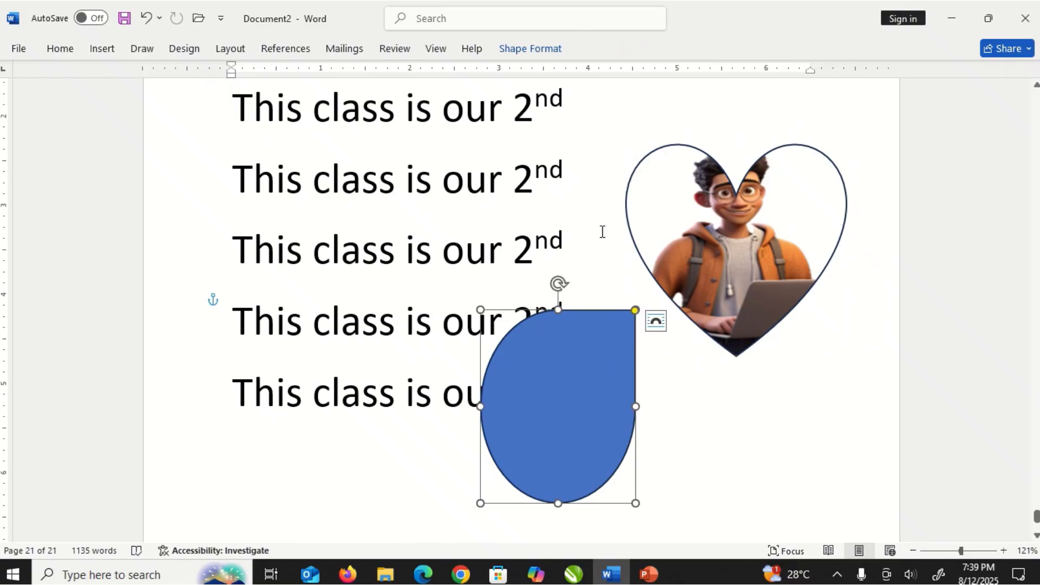
pyautogui.click(723, 247)
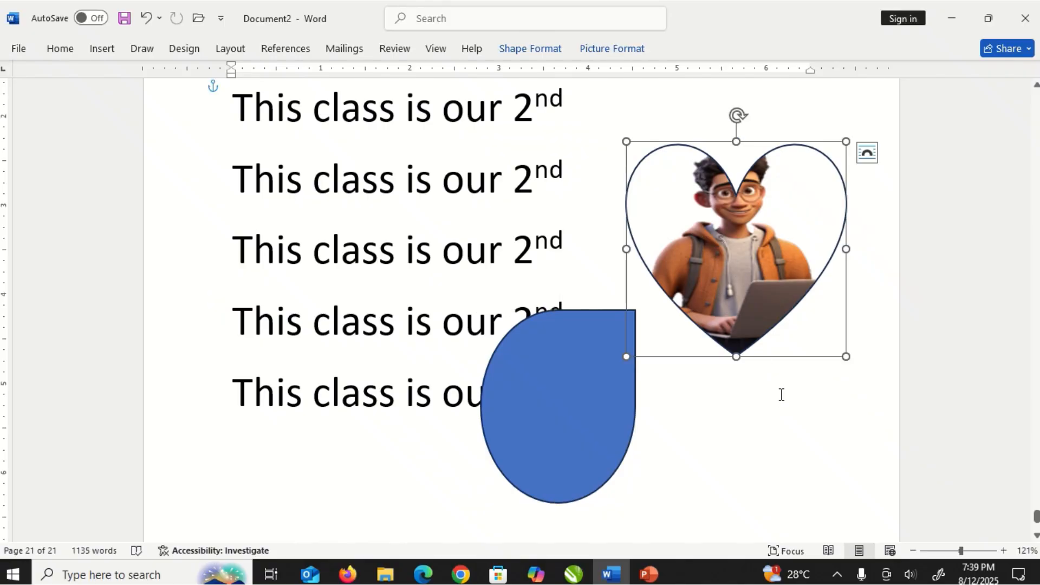
pyautogui.click(604, 258)
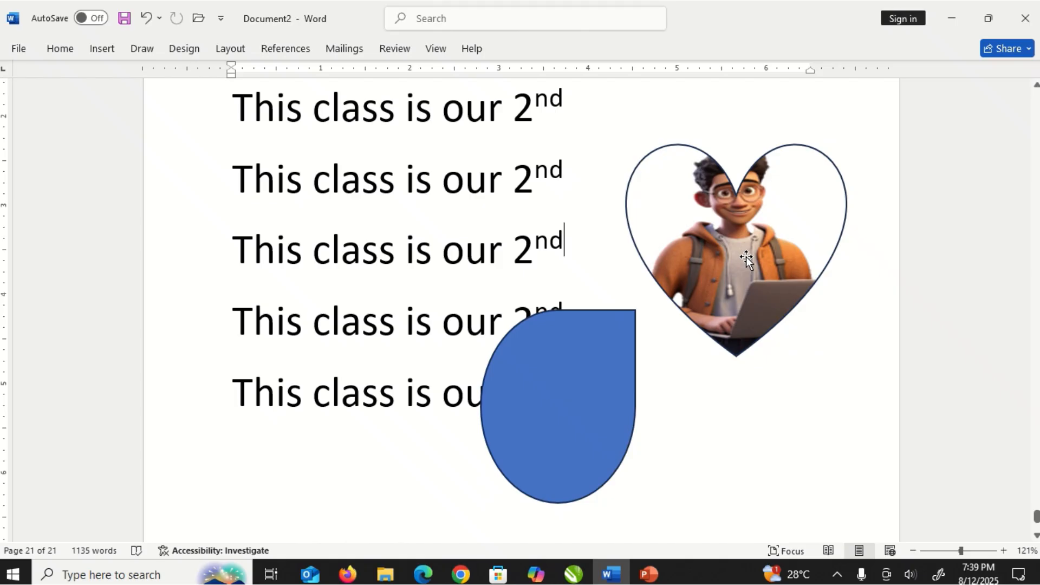
pyautogui.click(564, 376)
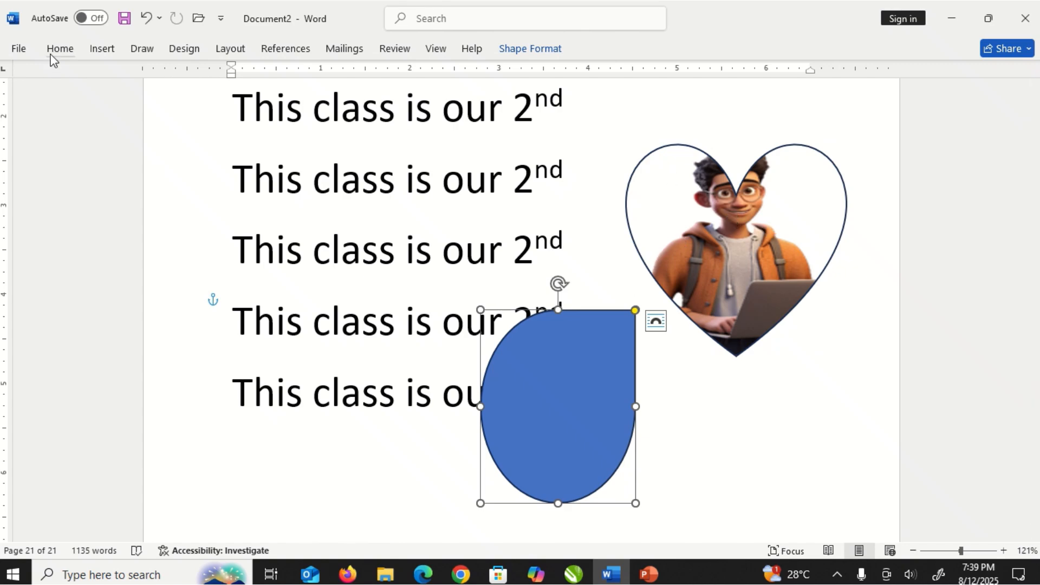
pyautogui.click(729, 257)
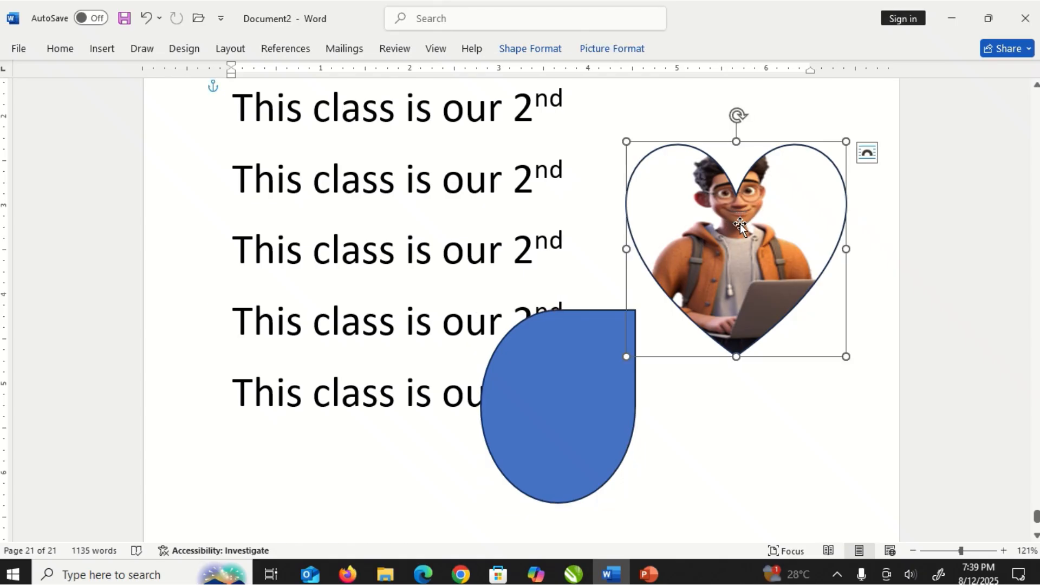
pyautogui.click(560, 368)
pyautogui.click(723, 278)
# - Copy the heart's picture formatting onto the teardrop shape with Format Painter, collapsing the ribbon along the way
pyautogui.click(59, 49)
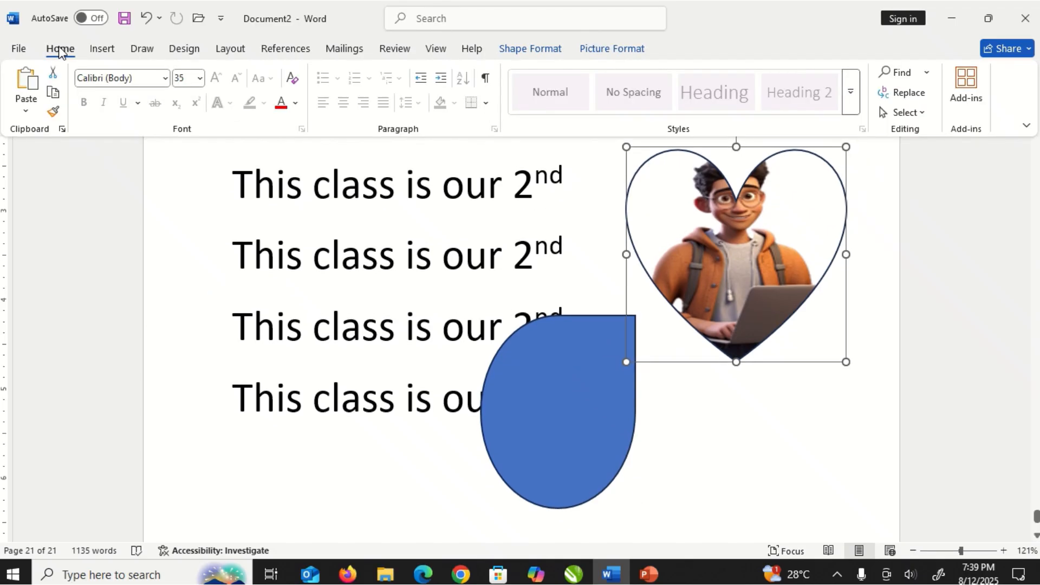
pyautogui.click(53, 113)
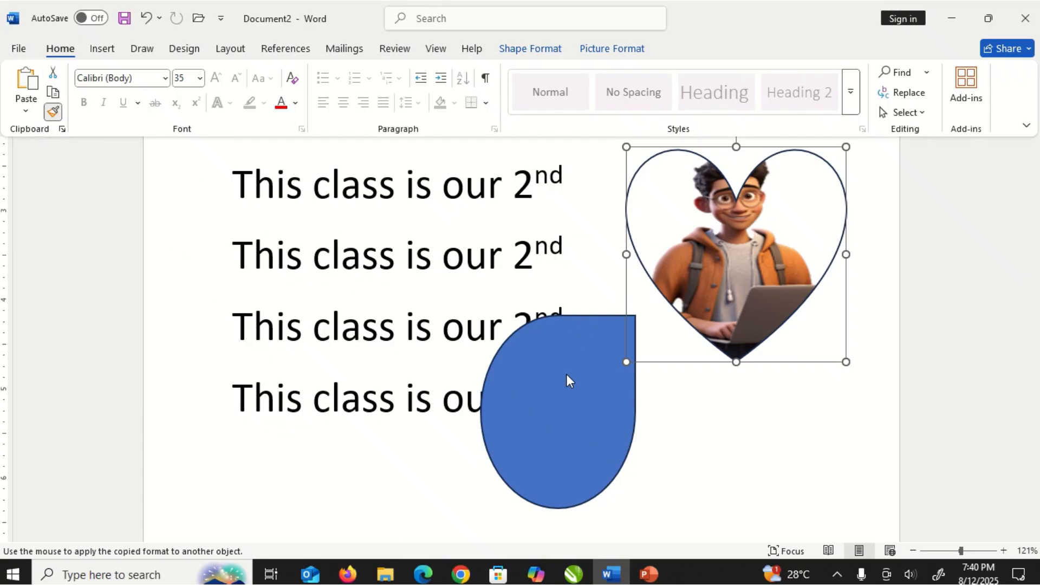
pyautogui.hotkey('ctrl', 'F1')
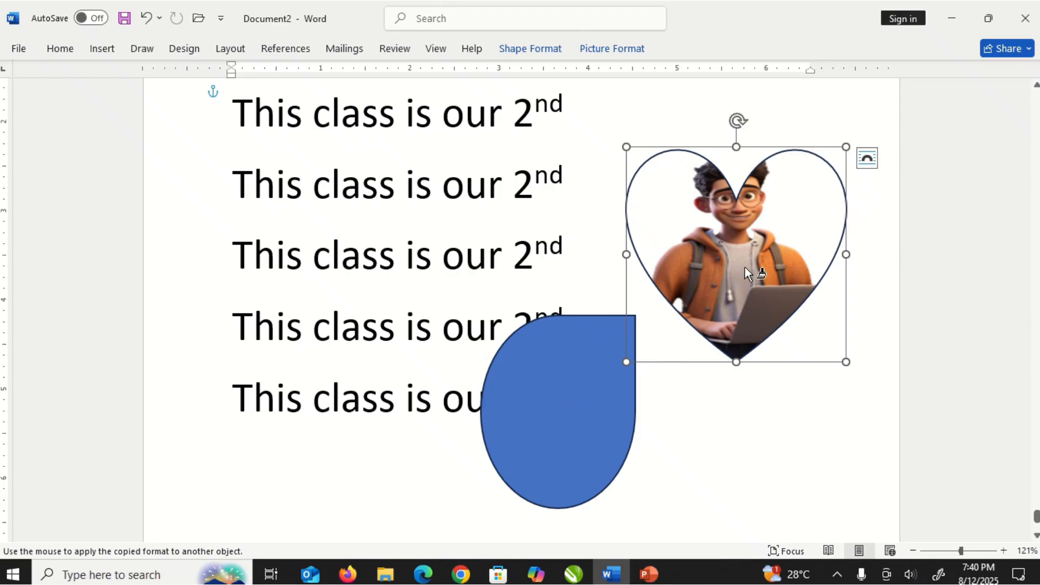
pyautogui.click(564, 376)
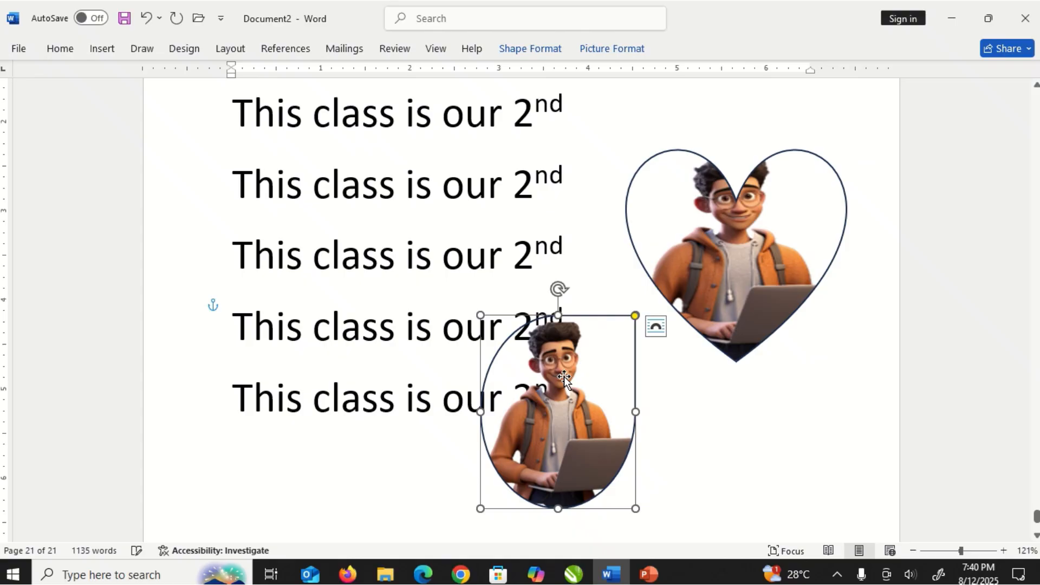
# - Move the picture-filled teardrop across the text, finally placing it over the second to fifth lines left of the heart
pyautogui.moveTo(564, 376); pyautogui.dragTo(637, 422)
pyautogui.moveTo(561, 412); pyautogui.dragTo(672, 416)
pyautogui.click(743, 418)
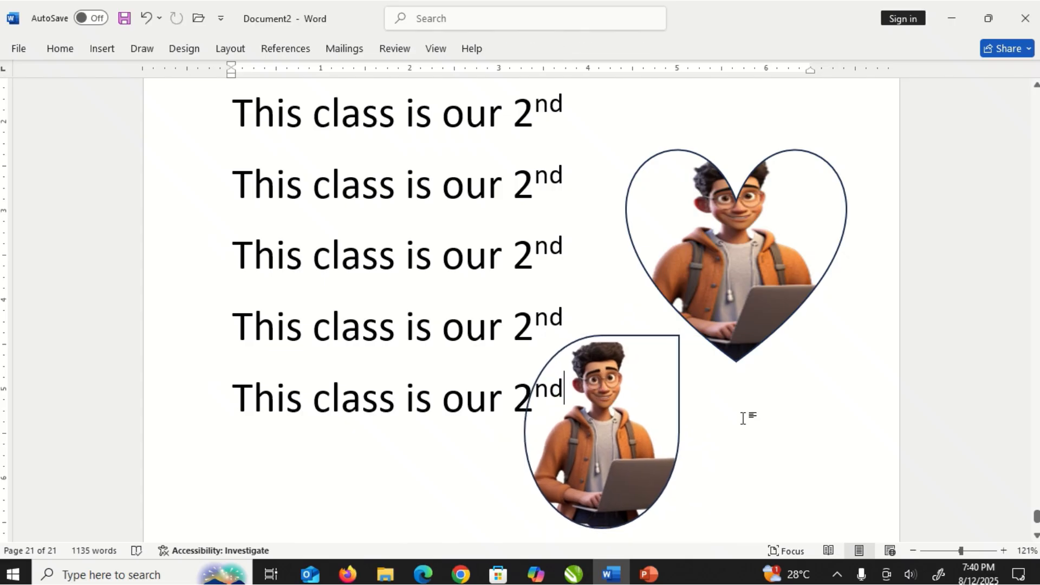
pyautogui.click(634, 427)
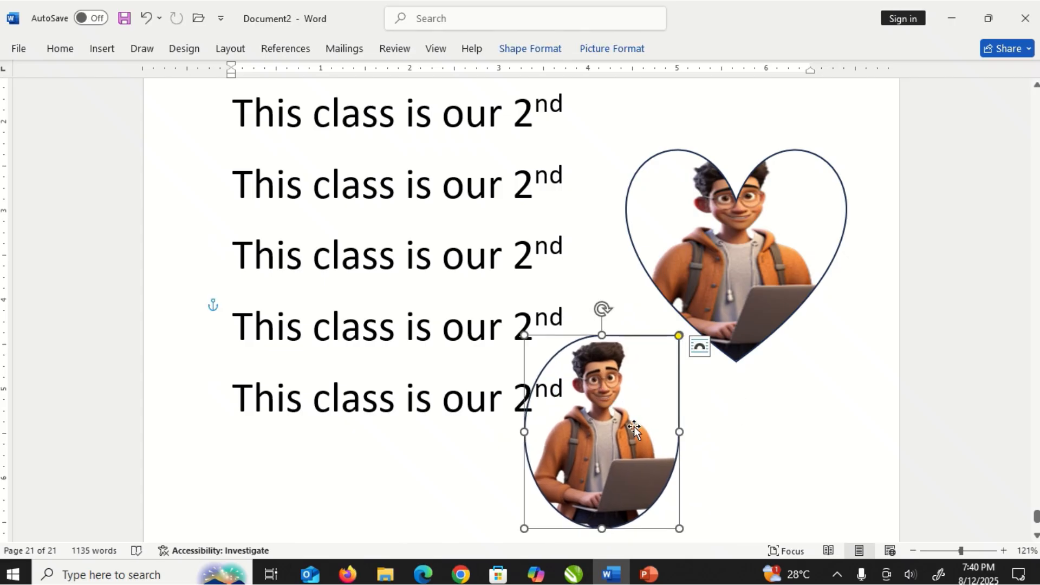
pyautogui.moveTo(633, 428); pyautogui.dragTo(423, 290)
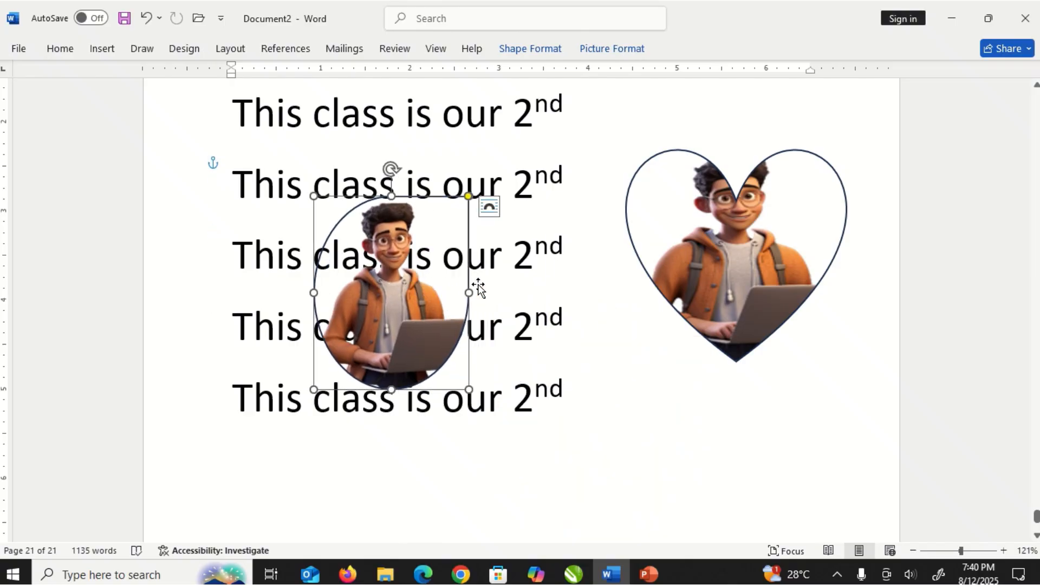